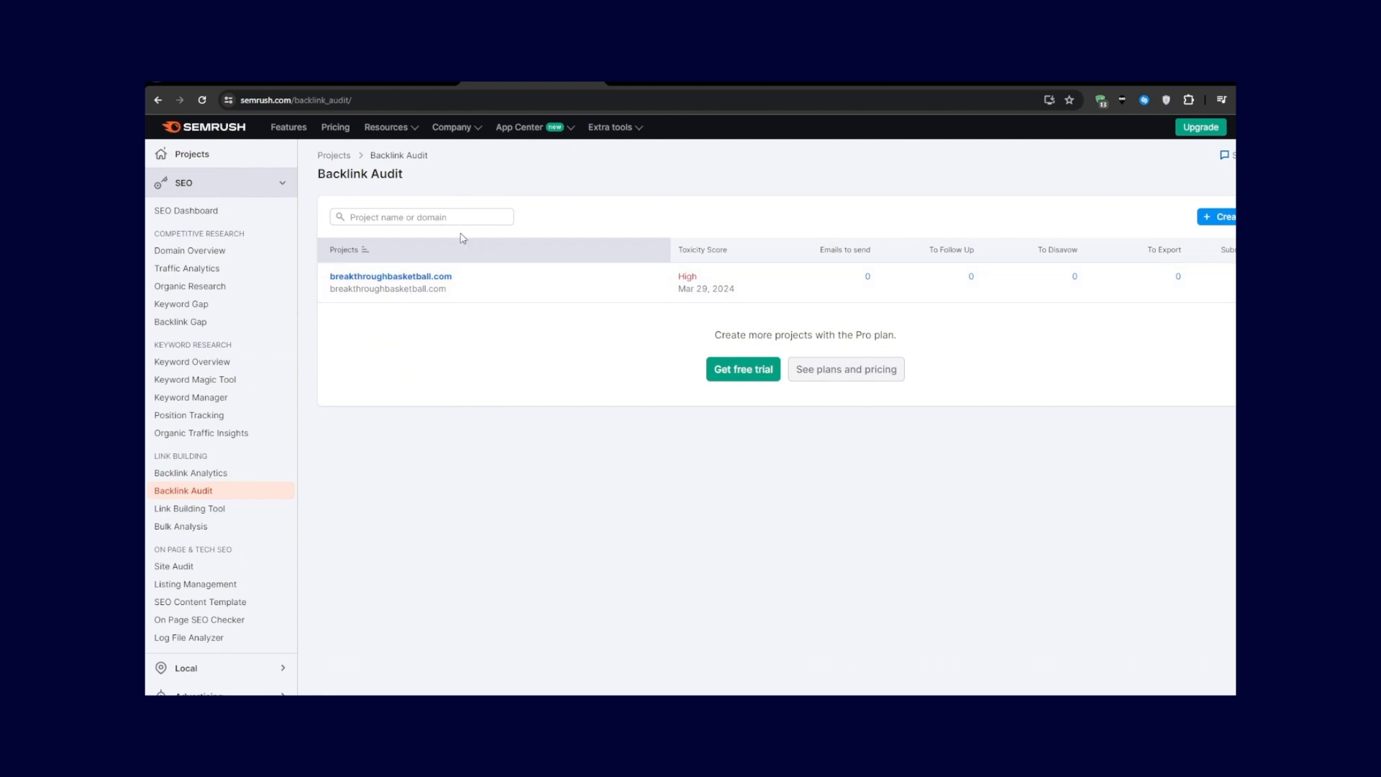
Open the breakthroughbasketball.com backlink audit and look through its backlinks for review.
{"action": "left_click", "coordinate": [435, 278]}
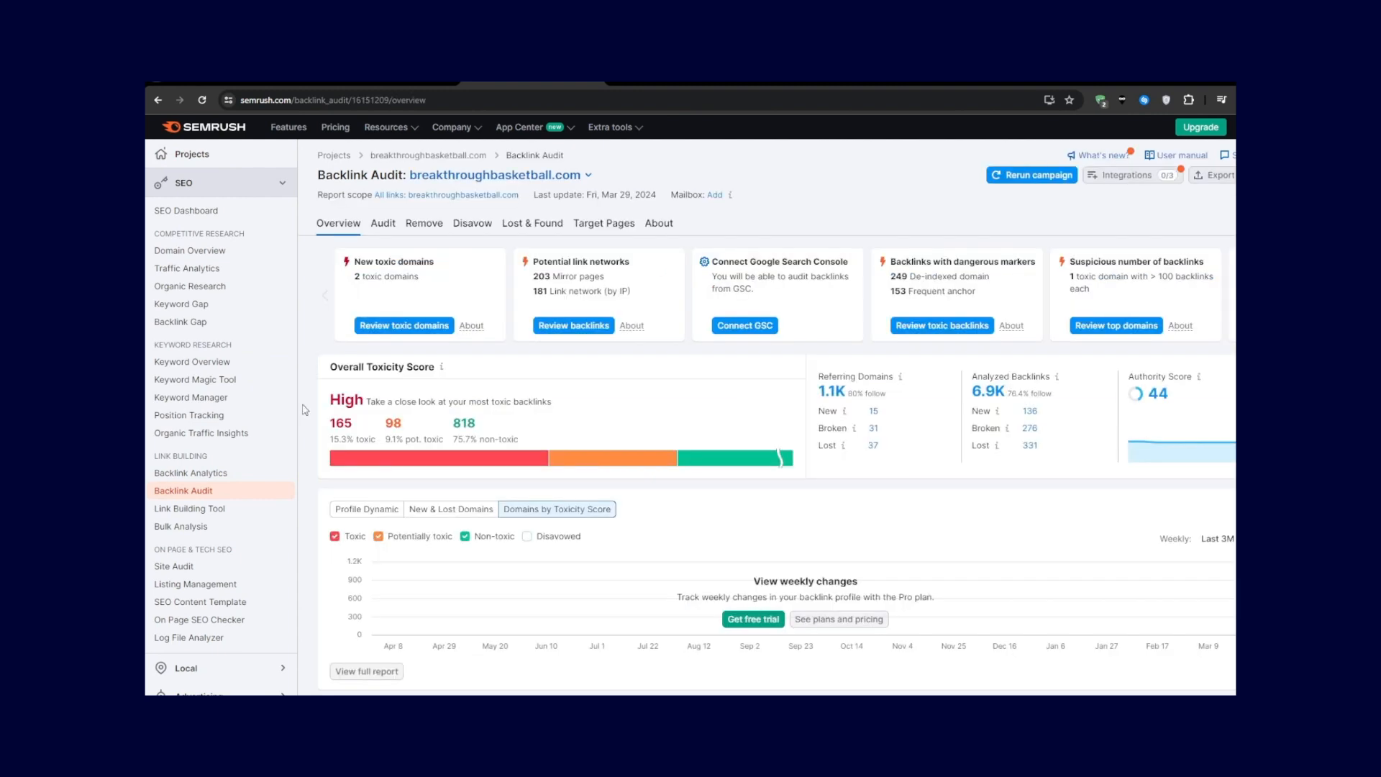
{"action": "scroll", "coordinate": [305, 410], "scroll_direction": "down", "scroll_amount": 3}
{"action": "left_click", "coordinate": [368, 630]}
{"action": "scroll", "coordinate": [370, 631], "scroll_direction": "down", "scroll_amount": 6}
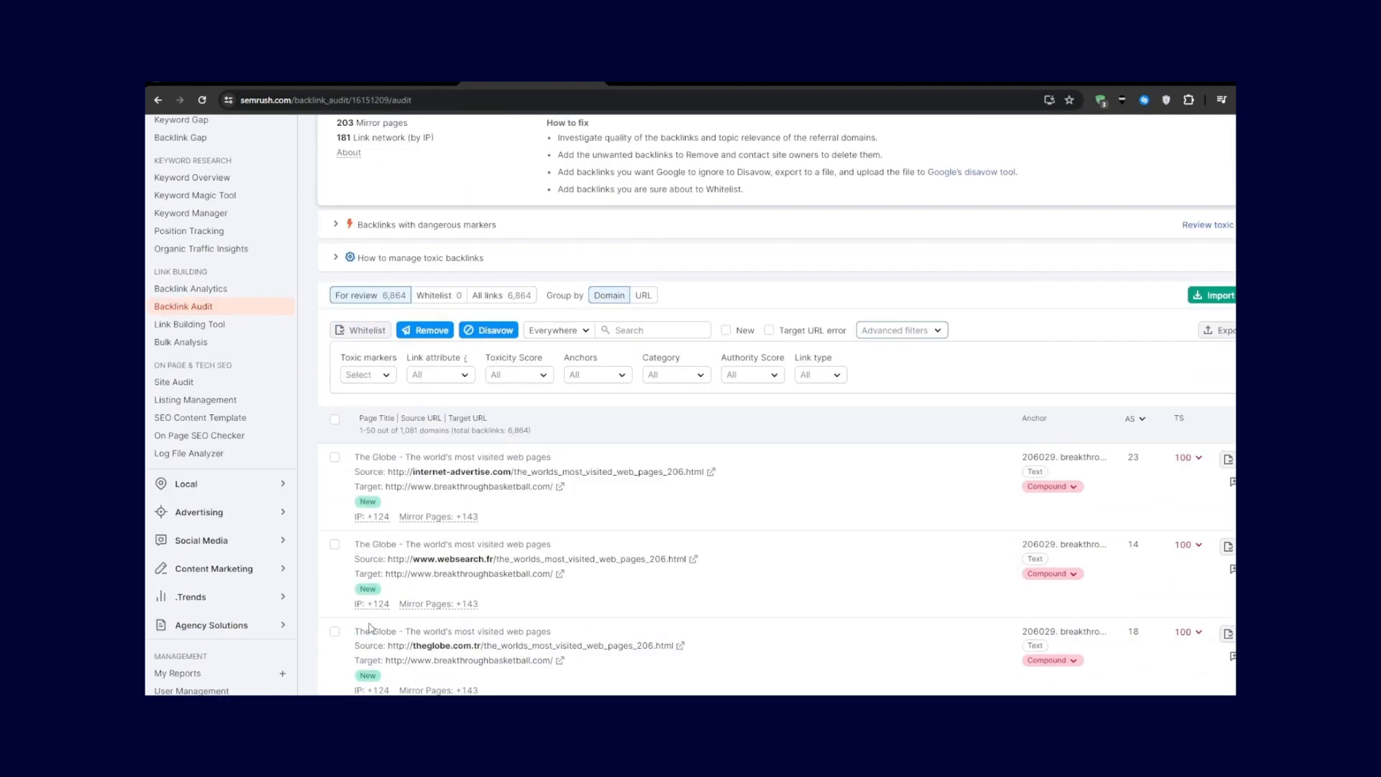
{"action": "scroll", "coordinate": [579, 613], "scroll_direction": "up", "scroll_amount": 5}
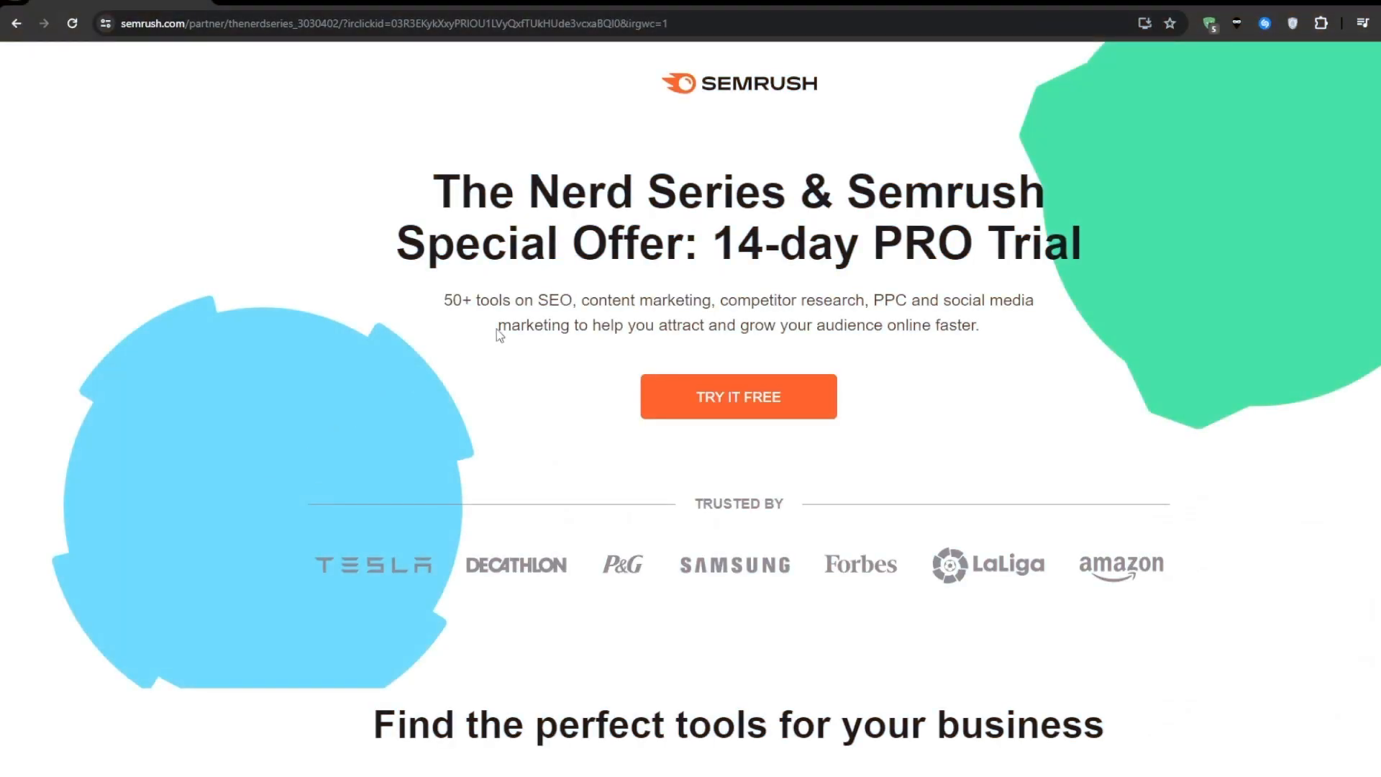
Review the 14-day PRO trial offer page and compare the Pro, Guru and Business plans on the pricing page.
{"action": "double_click", "coordinate": [554, 300]}
{"action": "left_click", "coordinate": [540, 382]}
{"action": "scroll", "coordinate": [434, 516], "scroll_direction": "down", "scroll_amount": 4}
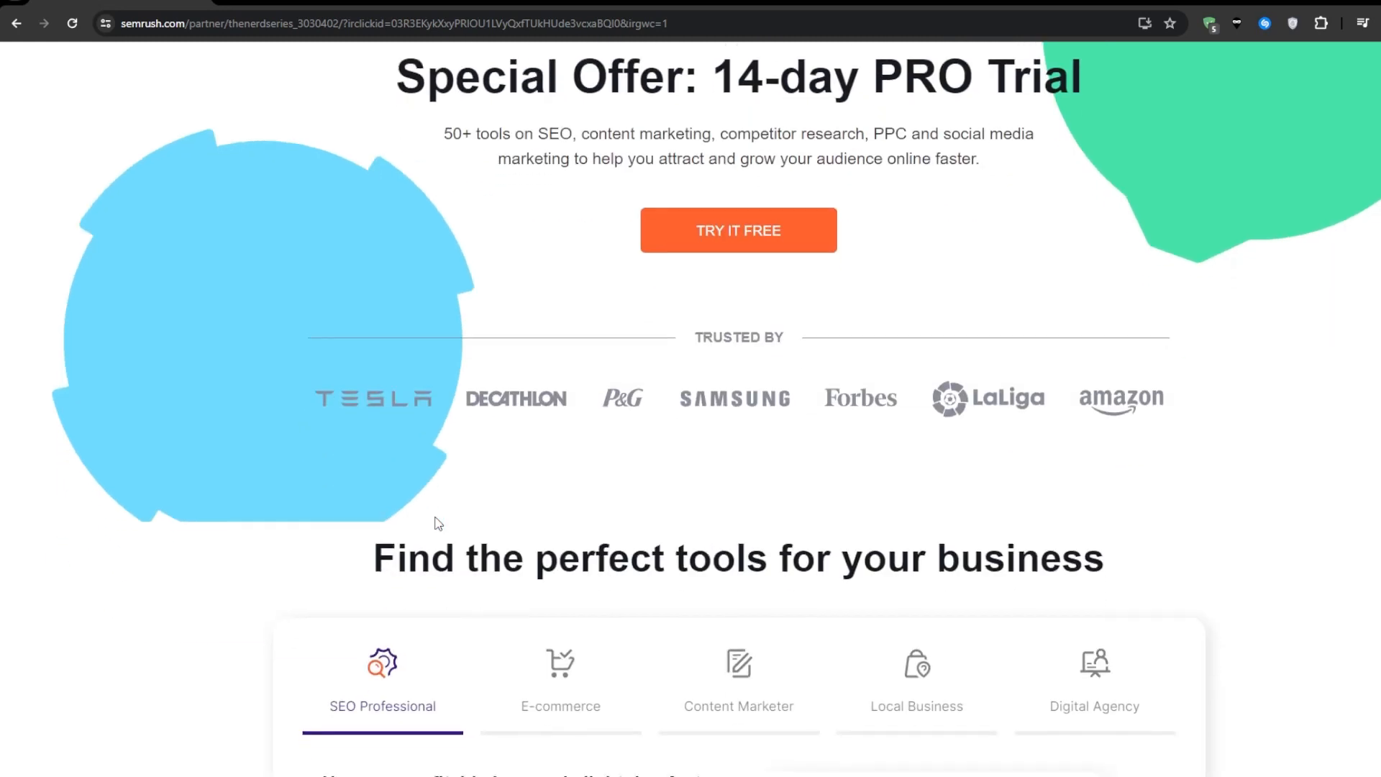
{"action": "scroll", "coordinate": [435, 525], "scroll_direction": "down", "scroll_amount": 4}
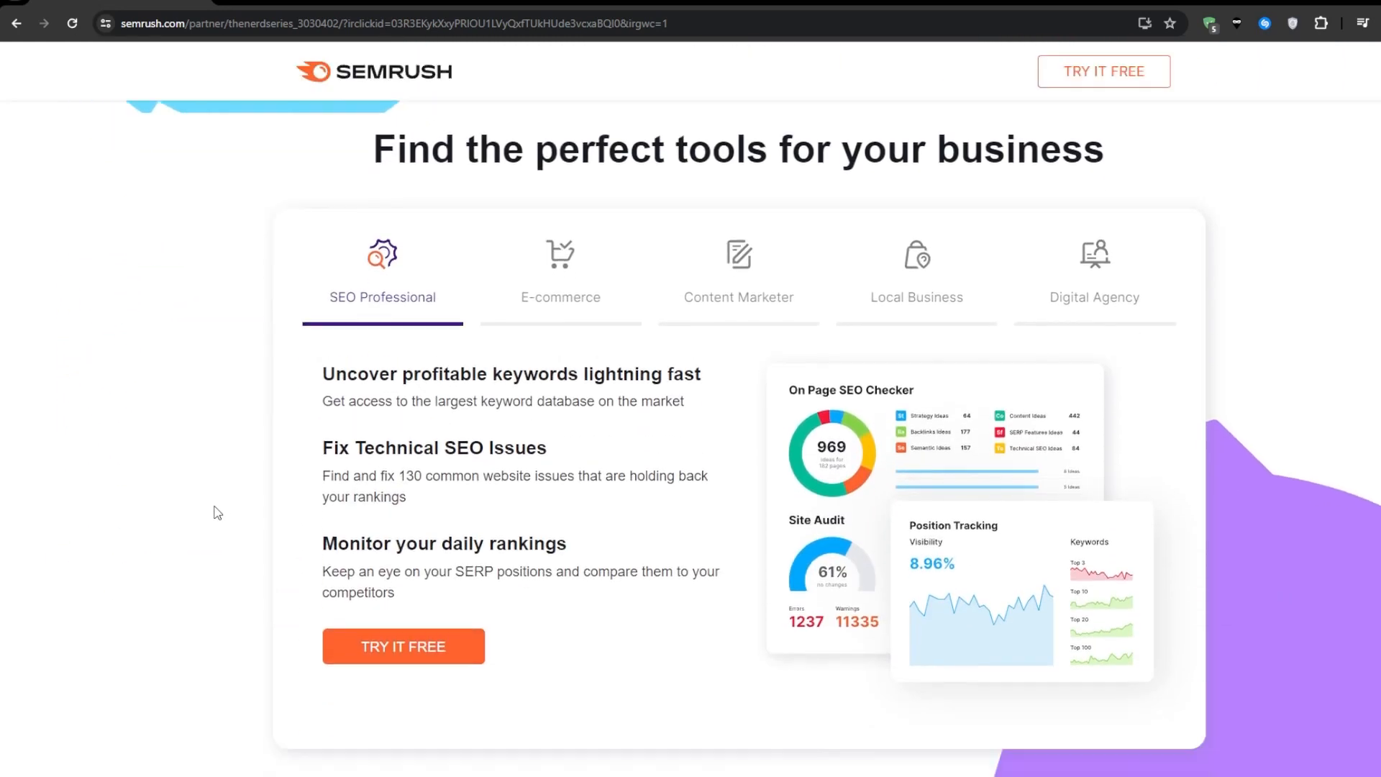
{"action": "left_click", "coordinate": [276, 2]}
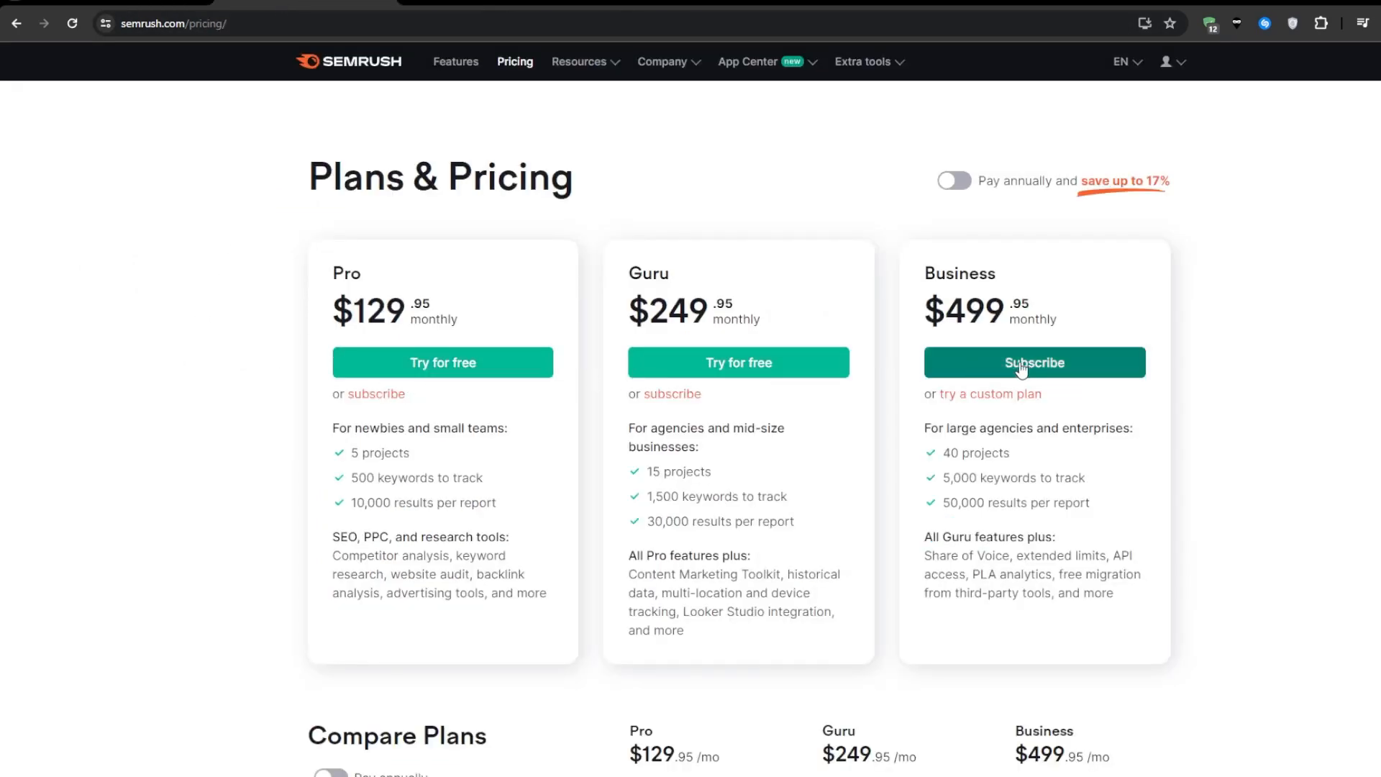
{"action": "scroll", "coordinate": [209, 401], "scroll_direction": "down", "scroll_amount": 5}
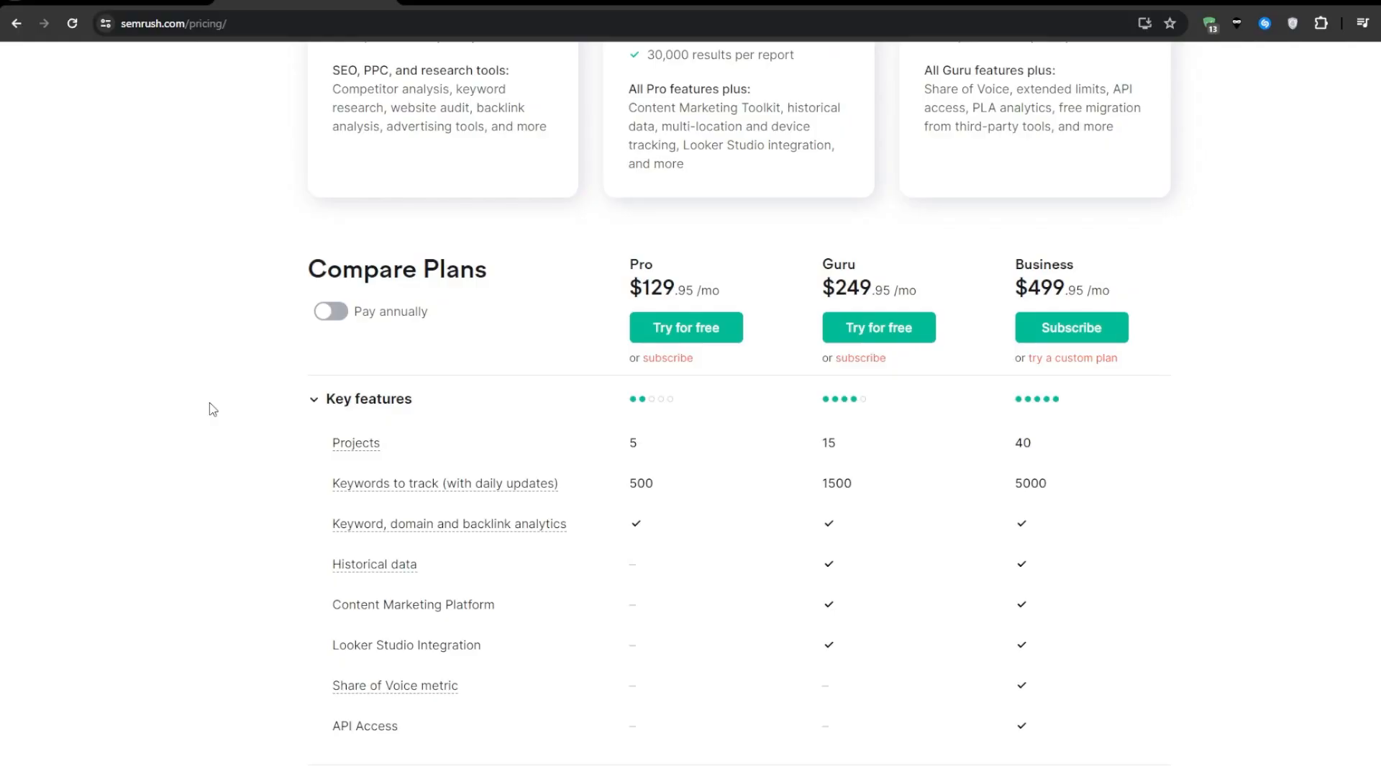
{"action": "scroll", "coordinate": [213, 409], "scroll_direction": "up", "scroll_amount": 10}
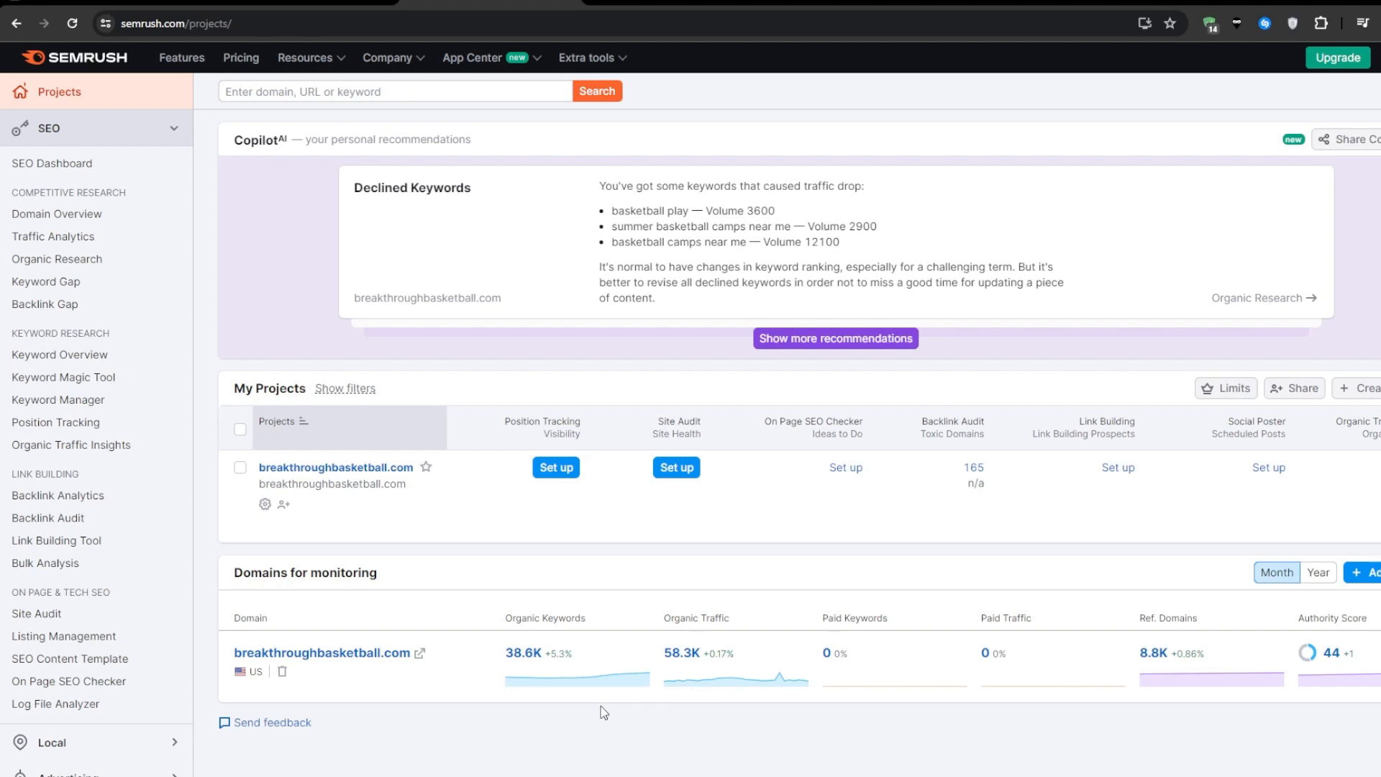
Look over the projects dashboard and open the Backlink Audit overview for breakthroughbasketball.com.
{"action": "scroll", "coordinate": [603, 712], "scroll_direction": "down", "scroll_amount": 3}
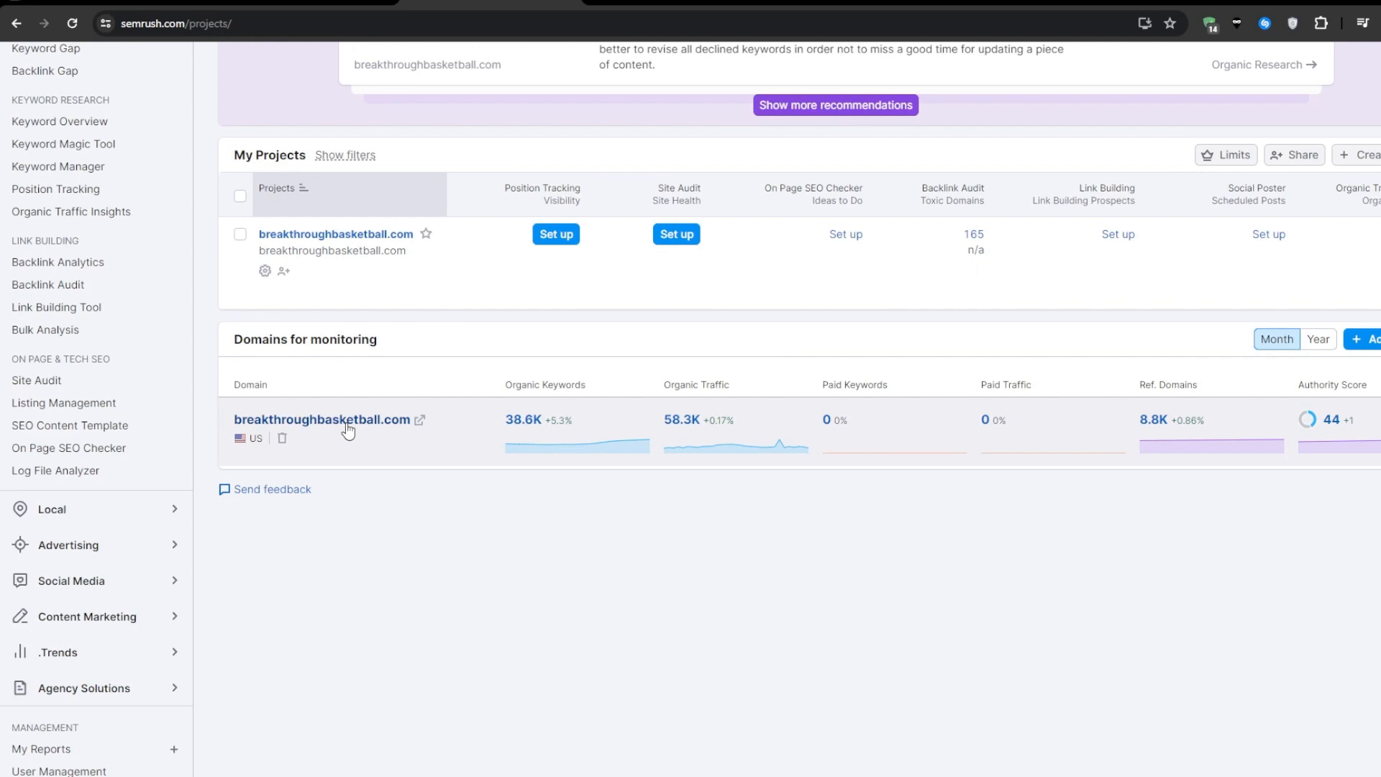
{"action": "scroll", "coordinate": [489, 524], "scroll_direction": "up", "scroll_amount": 2}
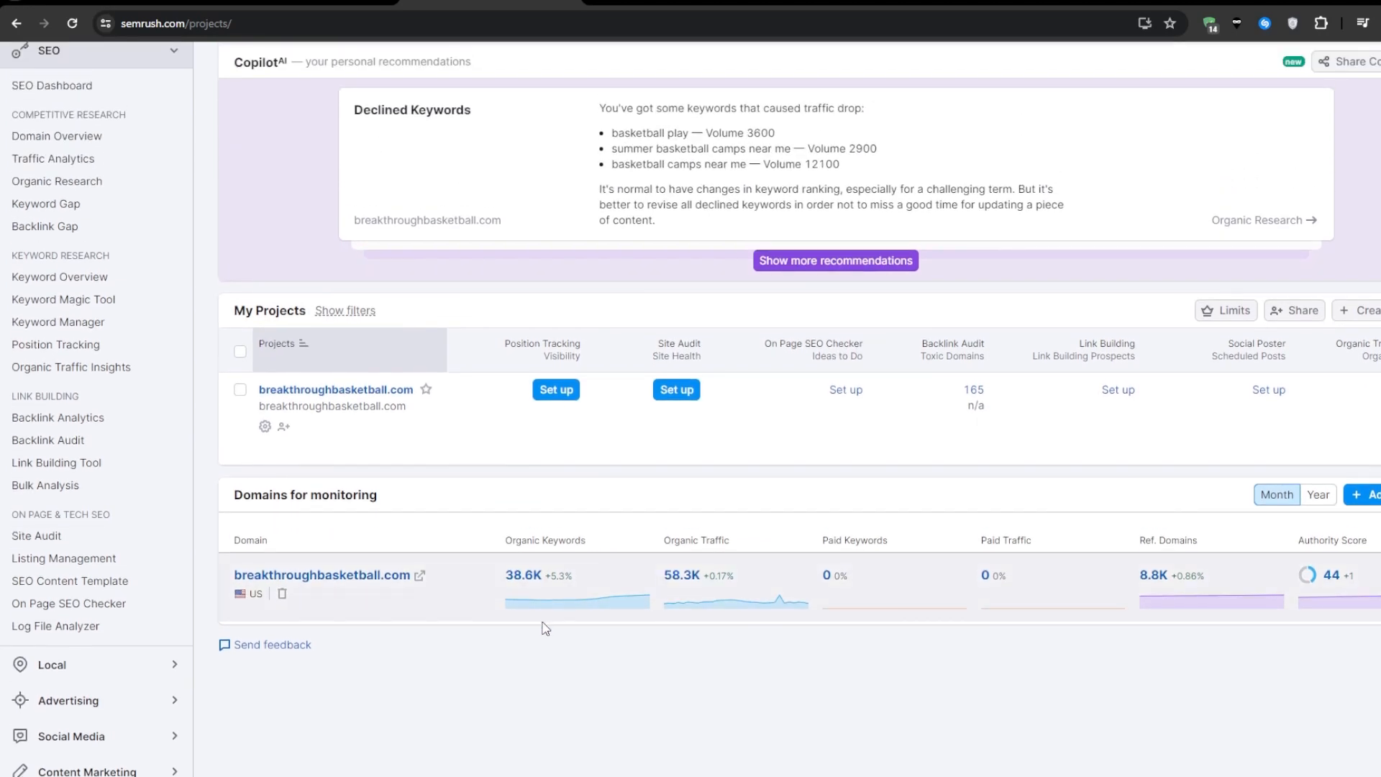
{"action": "scroll", "coordinate": [542, 637], "scroll_direction": "up", "scroll_amount": 1}
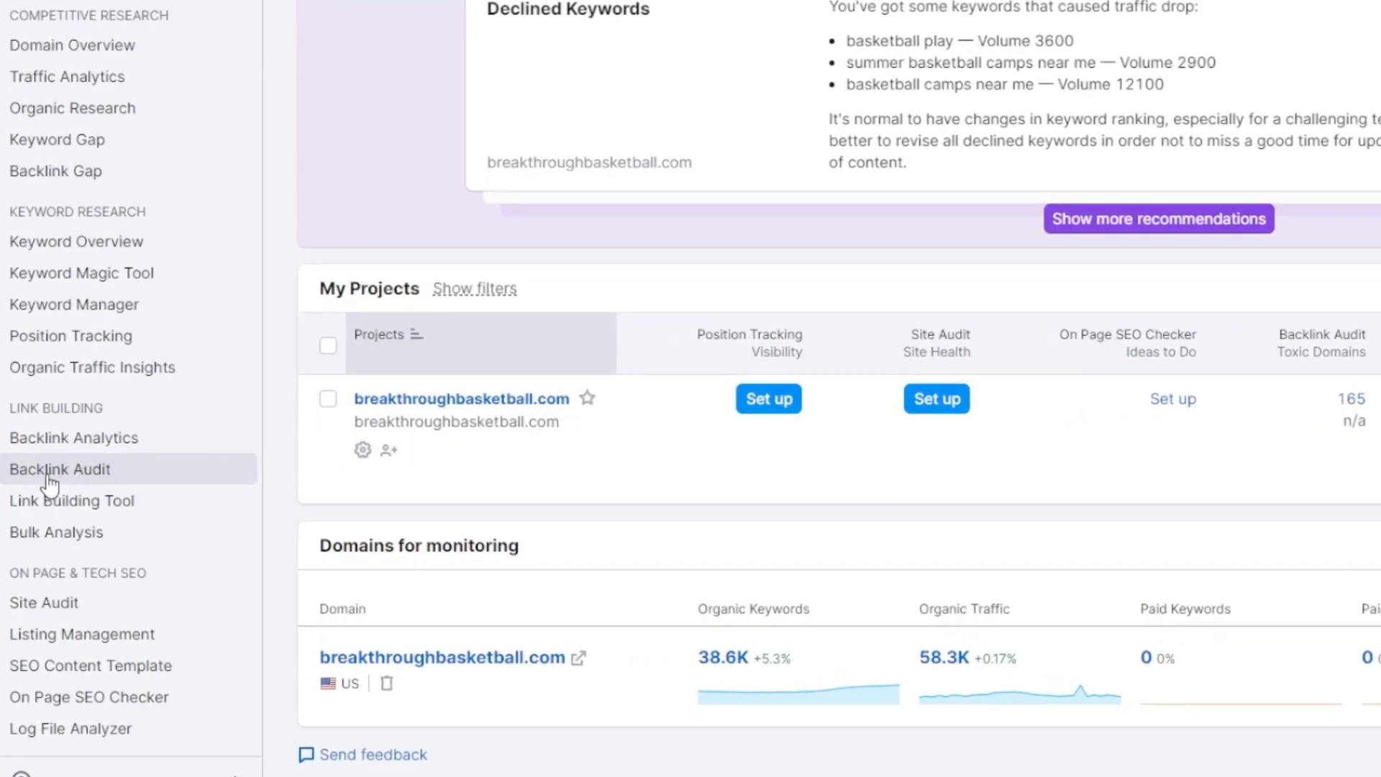
{"action": "left_click", "coordinate": [54, 481]}
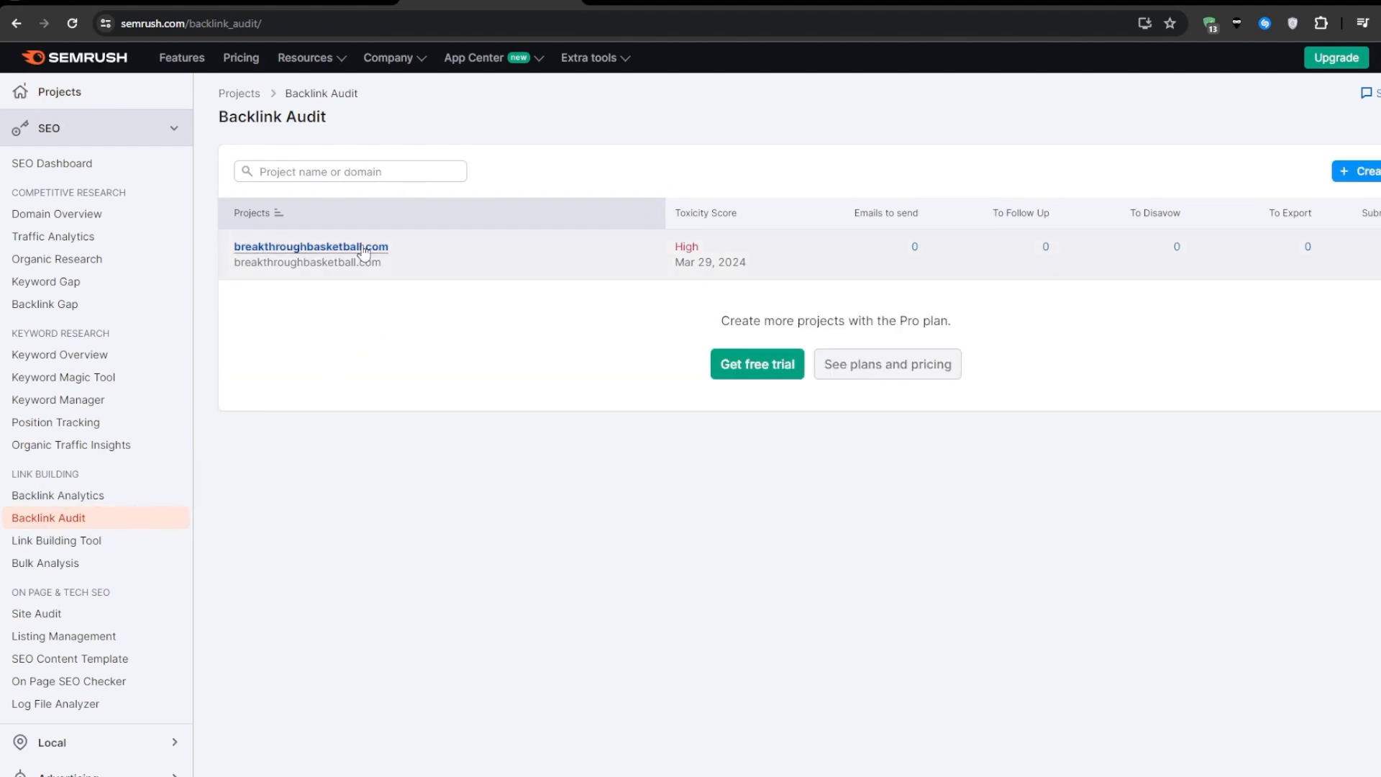
{"action": "mouse_move", "coordinate": [706, 221]}
{"action": "left_click", "coordinate": [367, 255]}
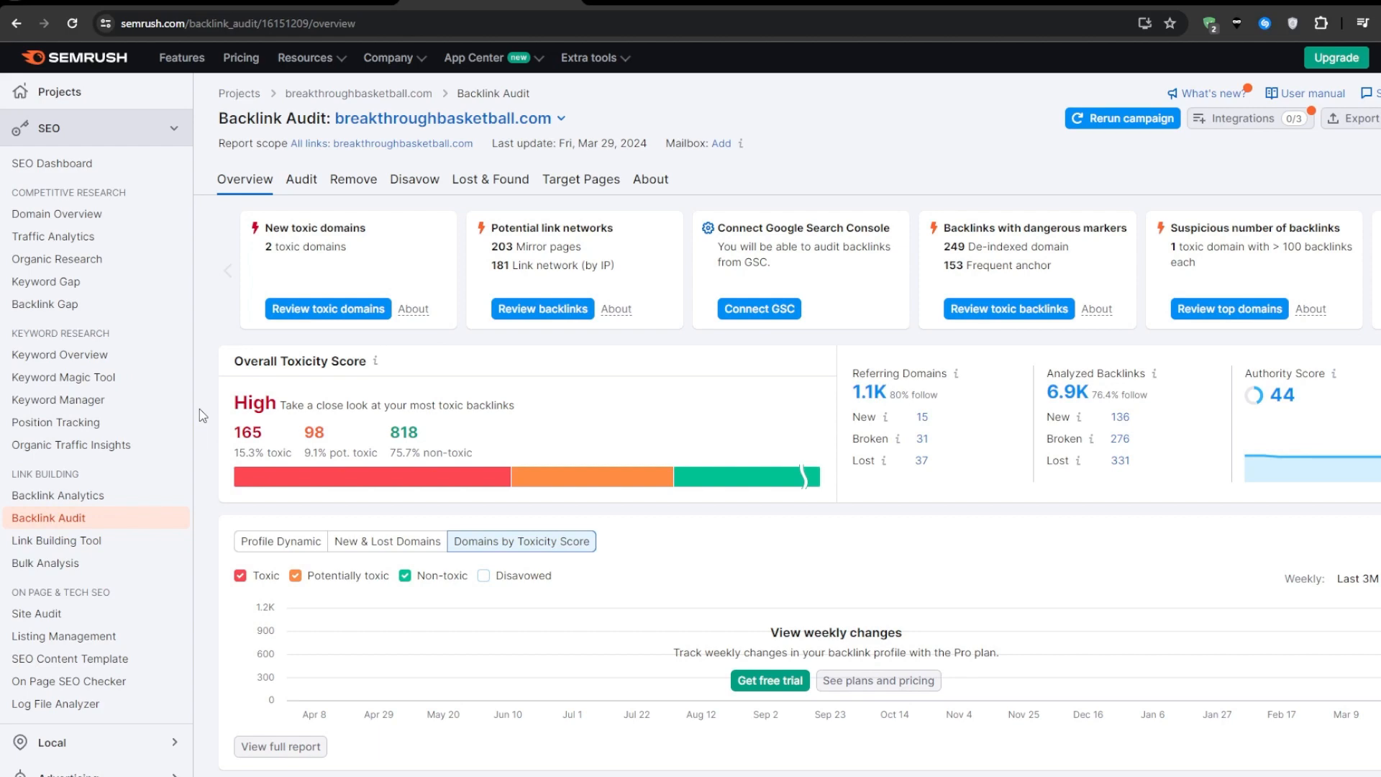
Open the Backlinks to Review list, examine its entries and expand the backlinks with dangerous markers insight.
{"action": "scroll", "coordinate": [200, 408], "scroll_direction": "down", "scroll_amount": 4}
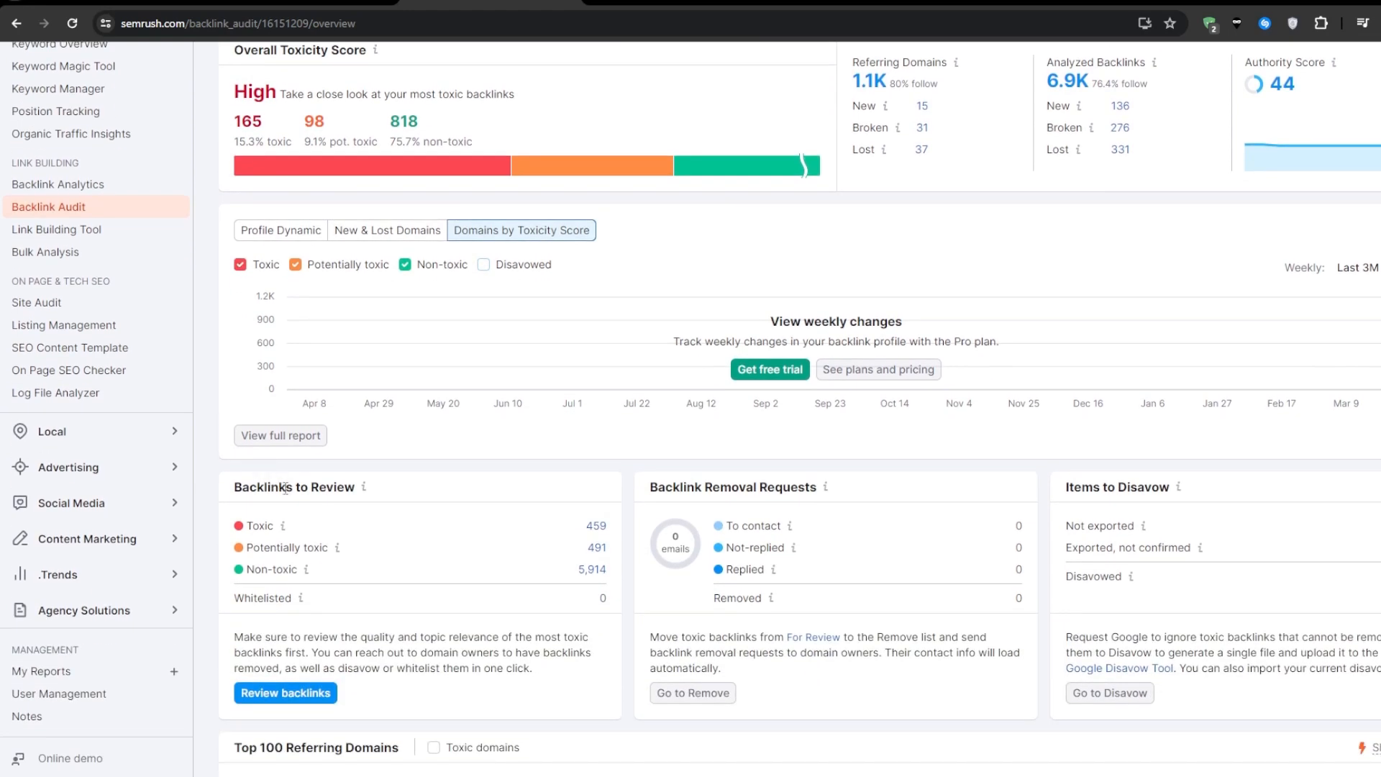
{"action": "triple_click", "coordinate": [286, 488]}
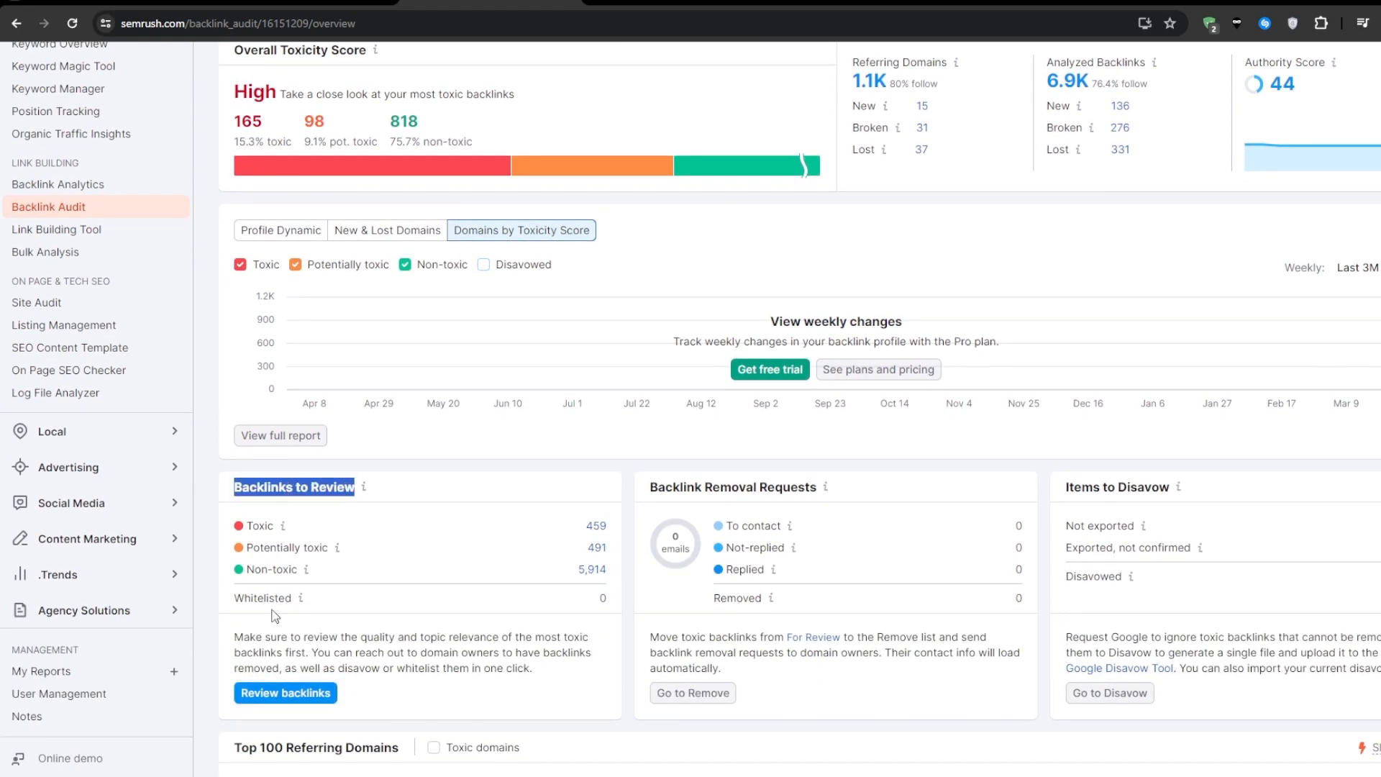
{"action": "left_click", "coordinate": [286, 692]}
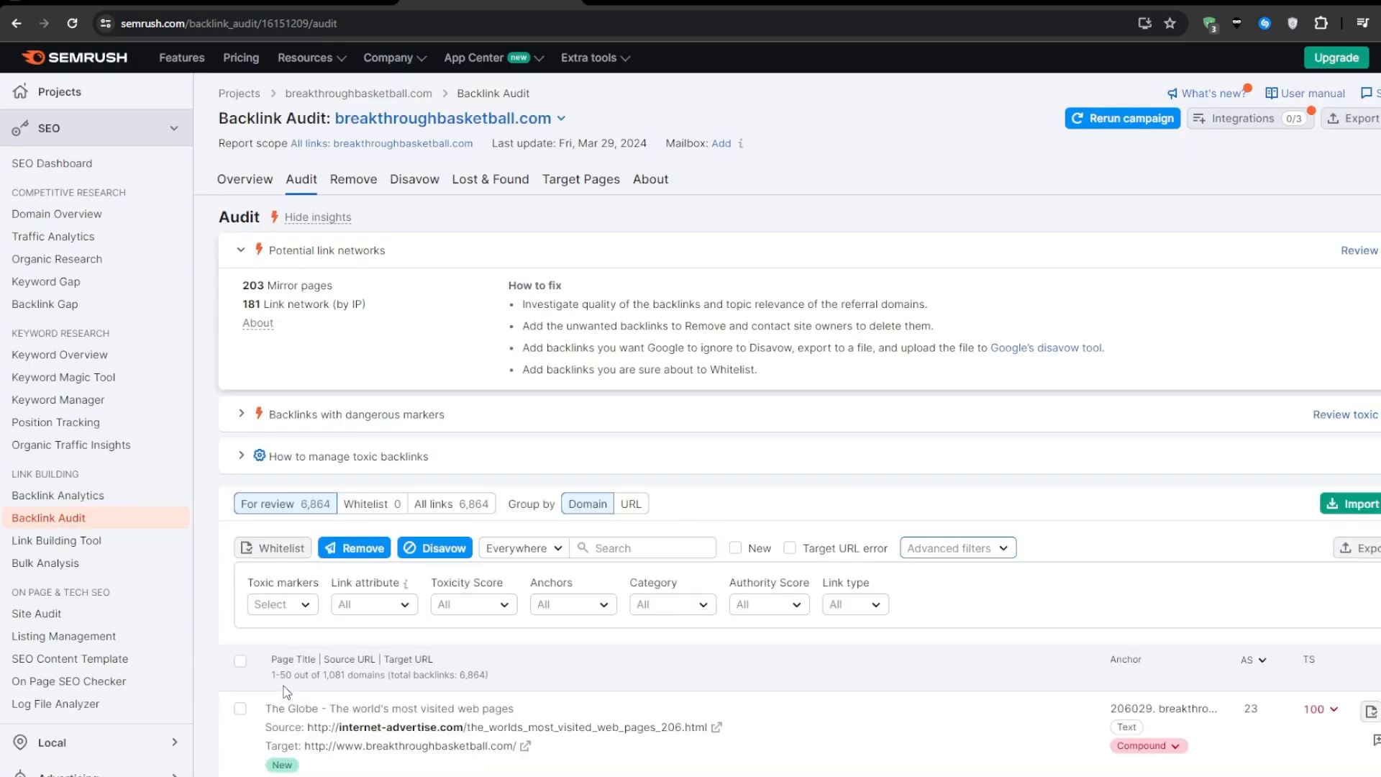
{"action": "scroll", "coordinate": [283, 684], "scroll_direction": "down", "scroll_amount": 3}
{"action": "scroll", "coordinate": [285, 691], "scroll_direction": "down", "scroll_amount": 4}
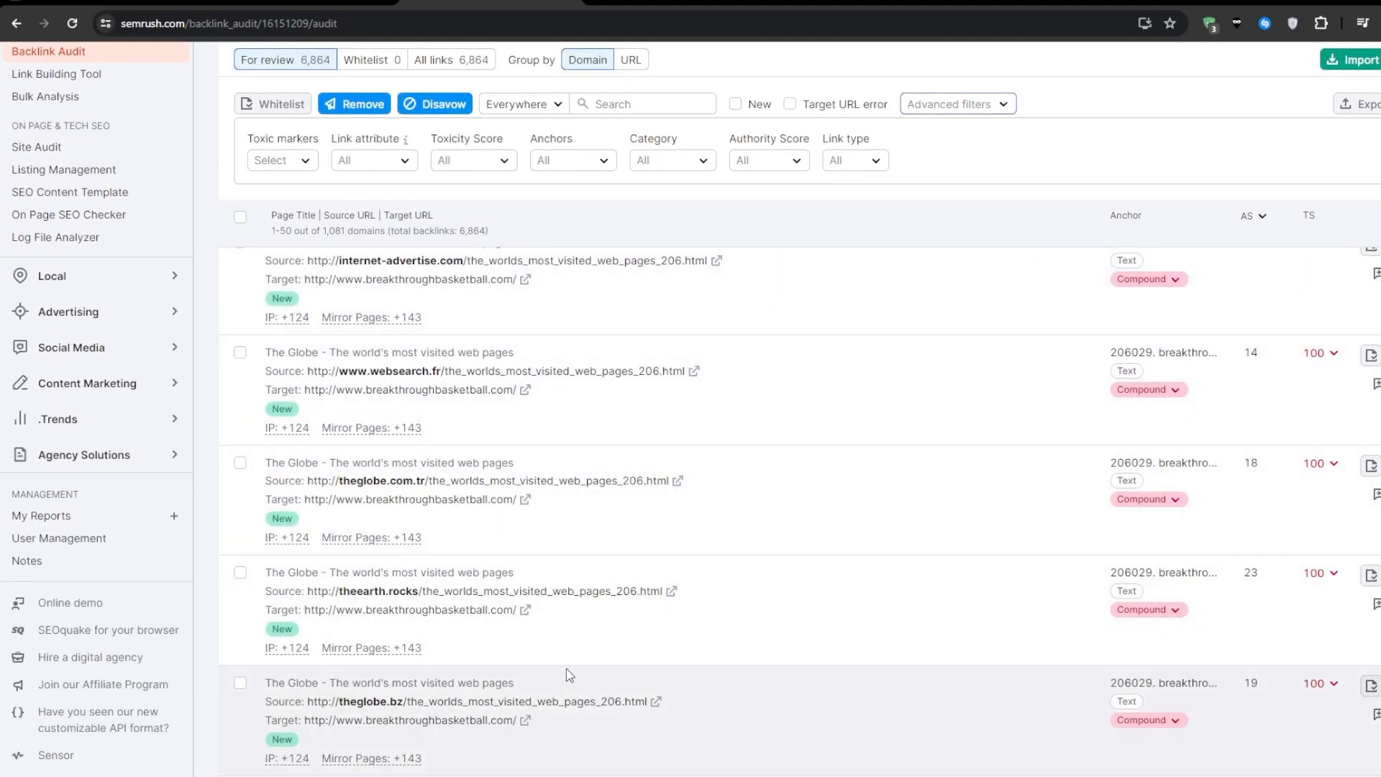
{"action": "scroll", "coordinate": [572, 663], "scroll_direction": "up", "scroll_amount": 3}
{"action": "scroll", "coordinate": [588, 663], "scroll_direction": "up", "scroll_amount": 3}
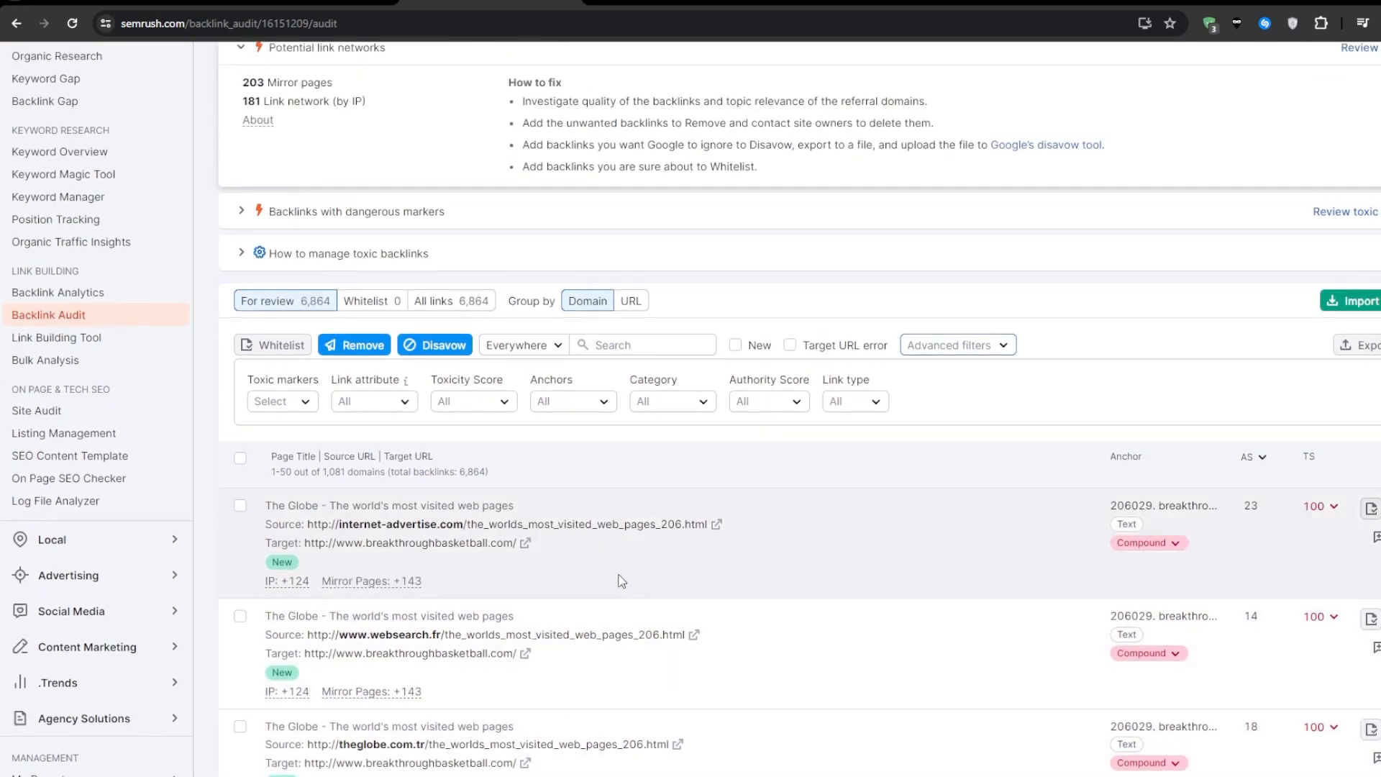
{"action": "scroll", "coordinate": [651, 554], "scroll_direction": "up", "scroll_amount": 2}
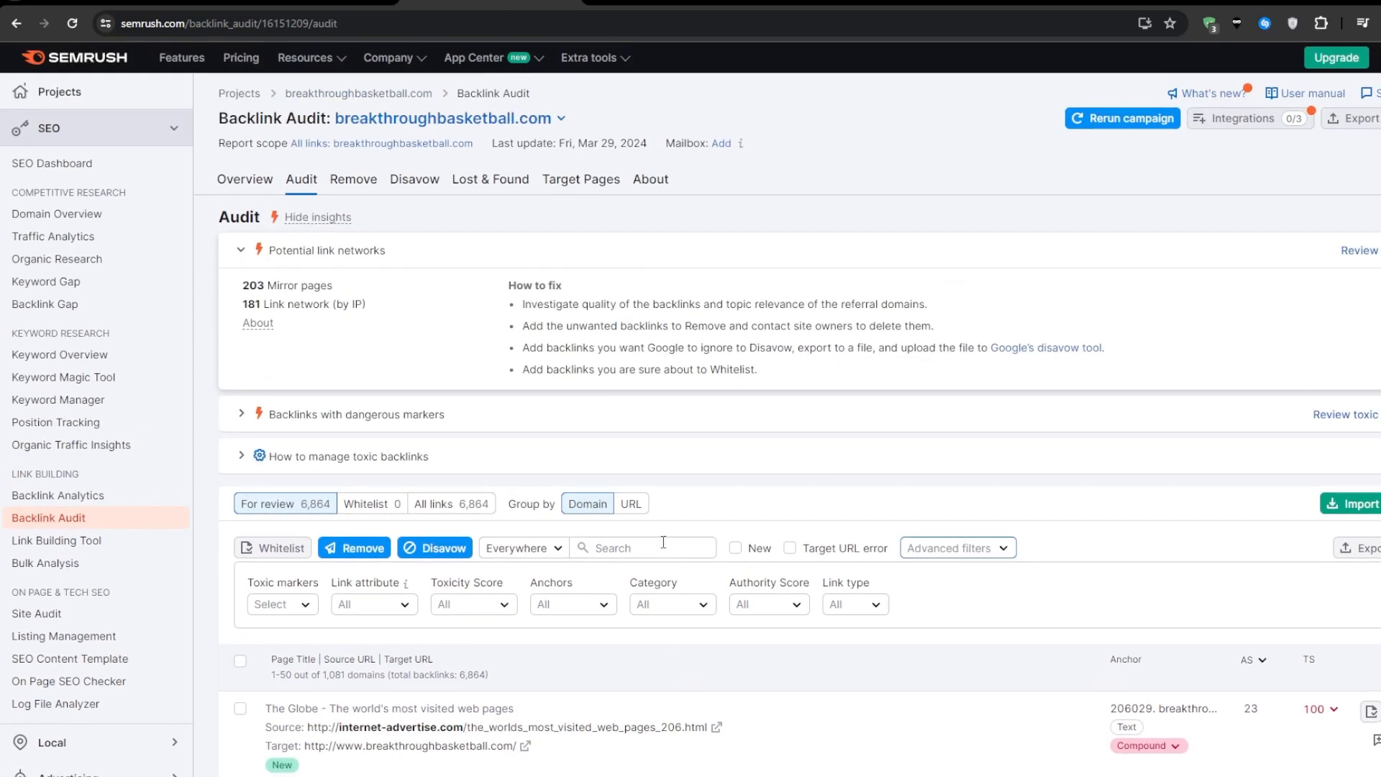
{"action": "left_click", "coordinate": [489, 423]}
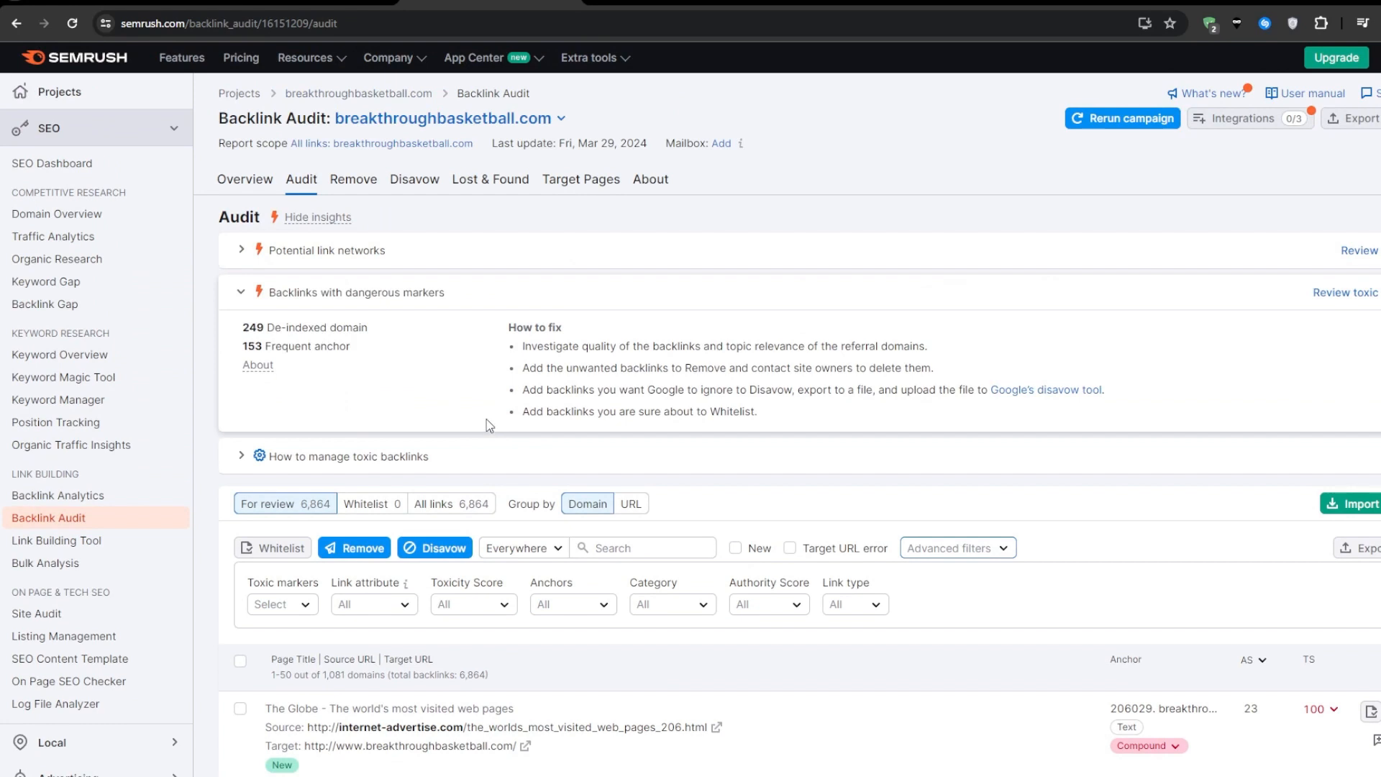
Return to the audit overview, open the potentially toxic group from the Overall Toxicity Score and examine its backlinks.
{"action": "left_click", "coordinate": [264, 190]}
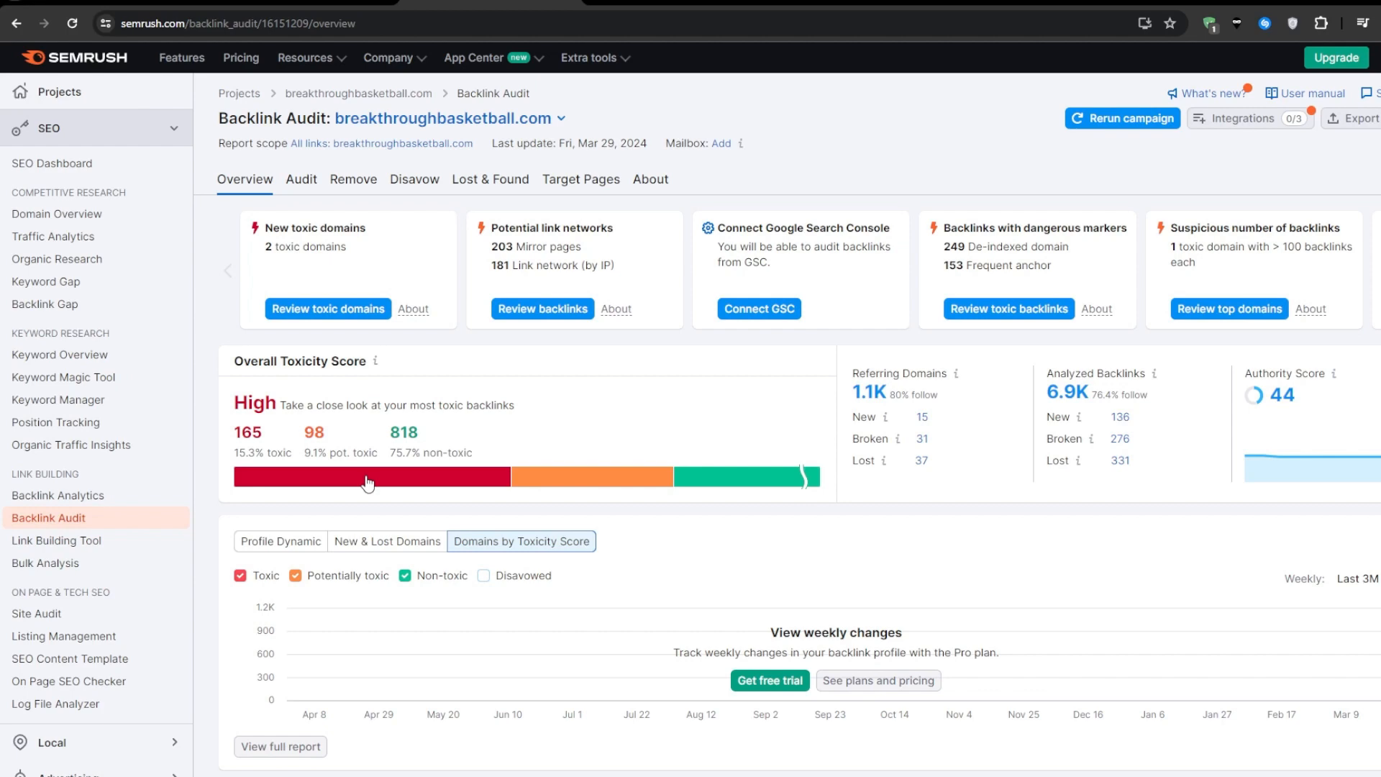
{"action": "scroll", "coordinate": [368, 482], "scroll_direction": "down", "scroll_amount": 3}
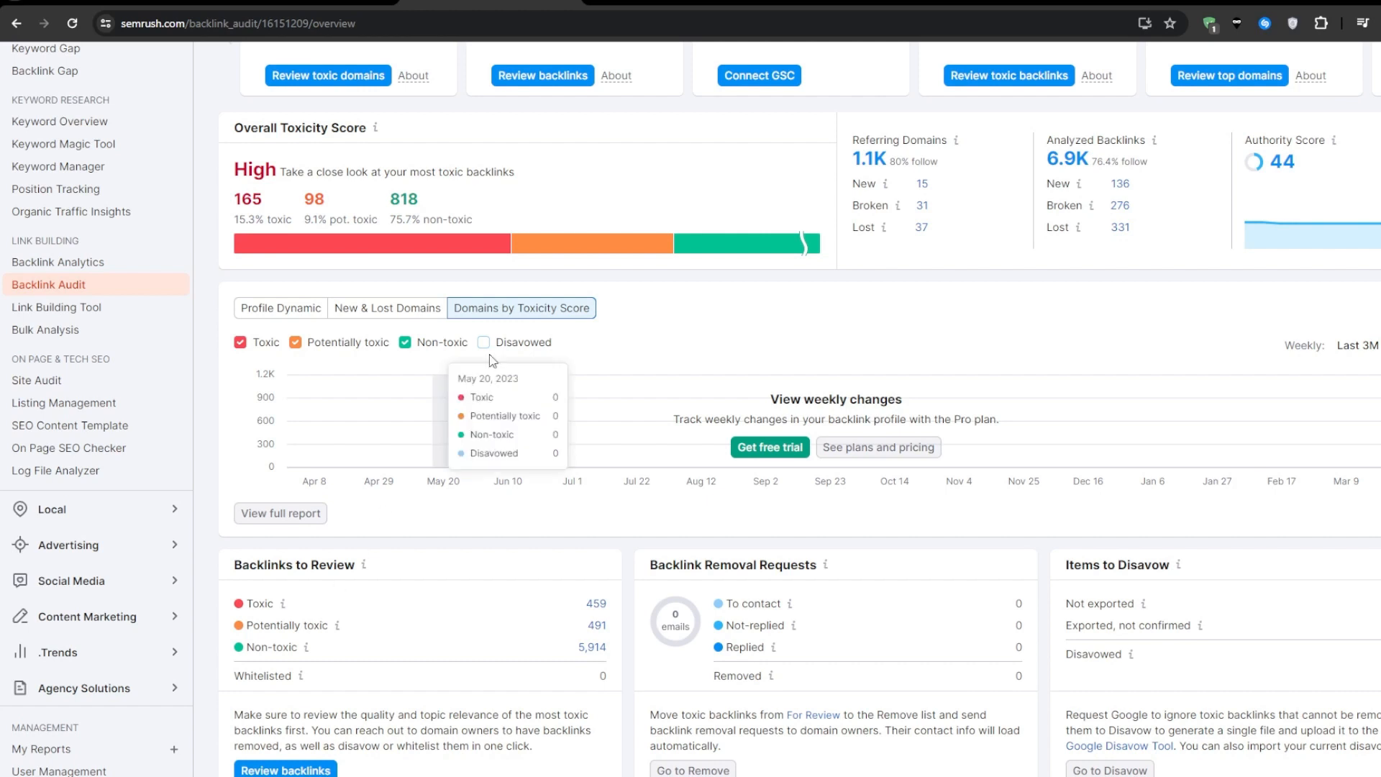
{"action": "left_click", "coordinate": [591, 249]}
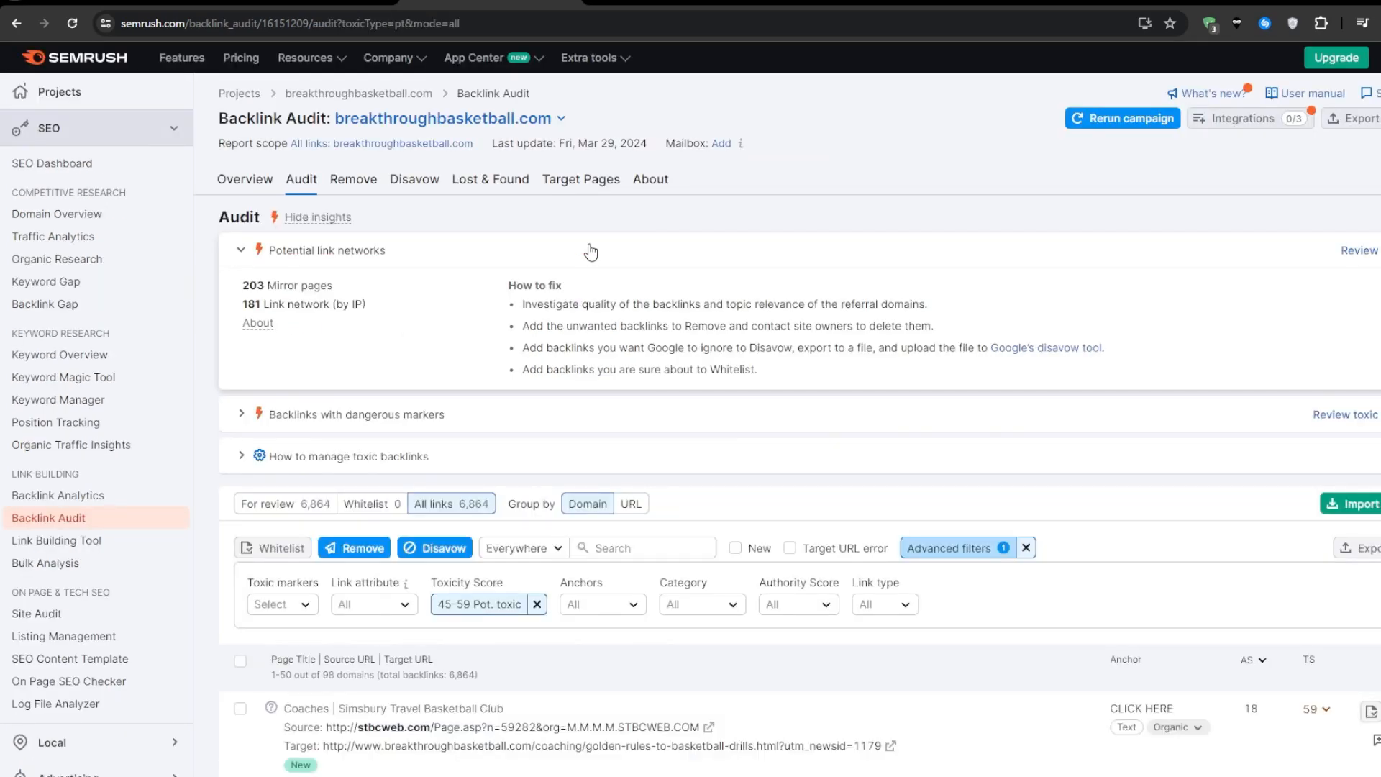
{"action": "scroll", "coordinate": [568, 288], "scroll_direction": "down", "scroll_amount": 5}
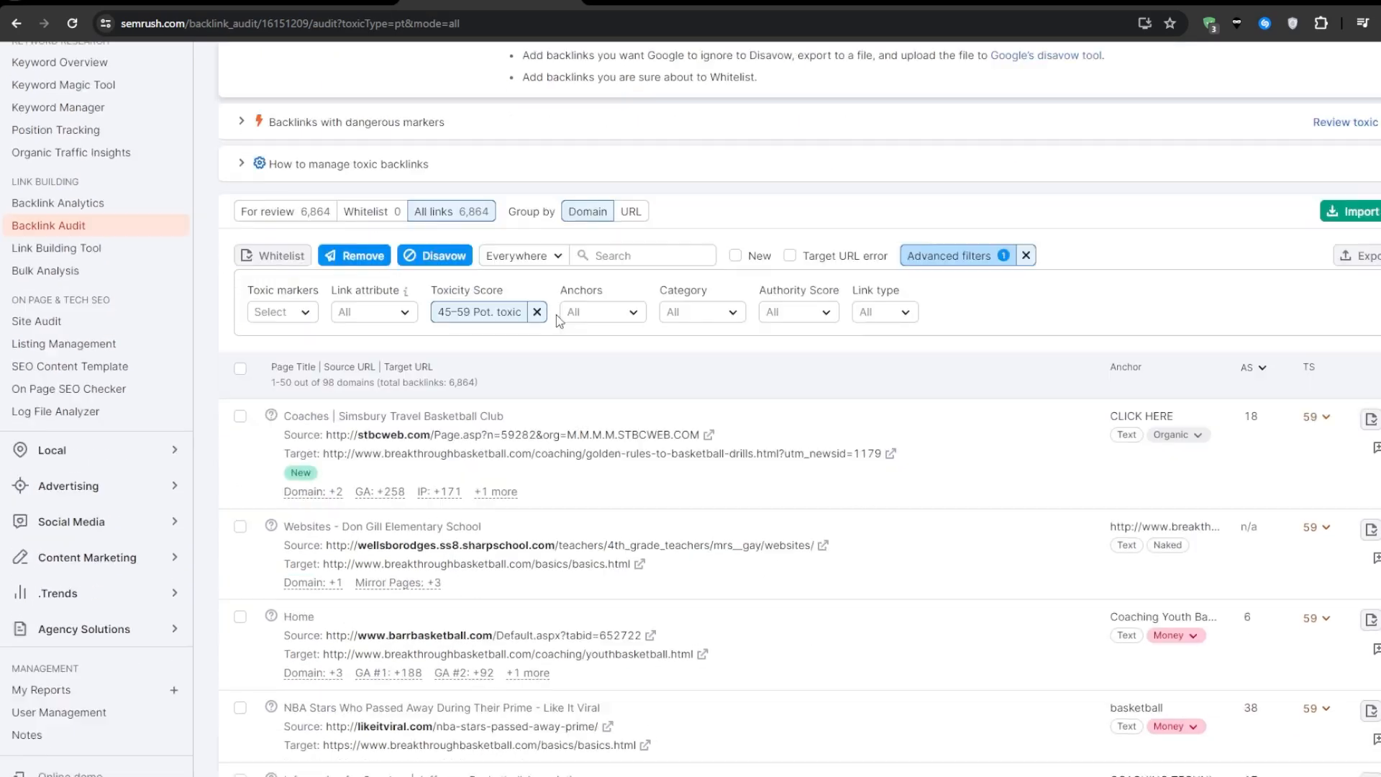
{"action": "scroll", "coordinate": [551, 357], "scroll_direction": "down", "scroll_amount": 2}
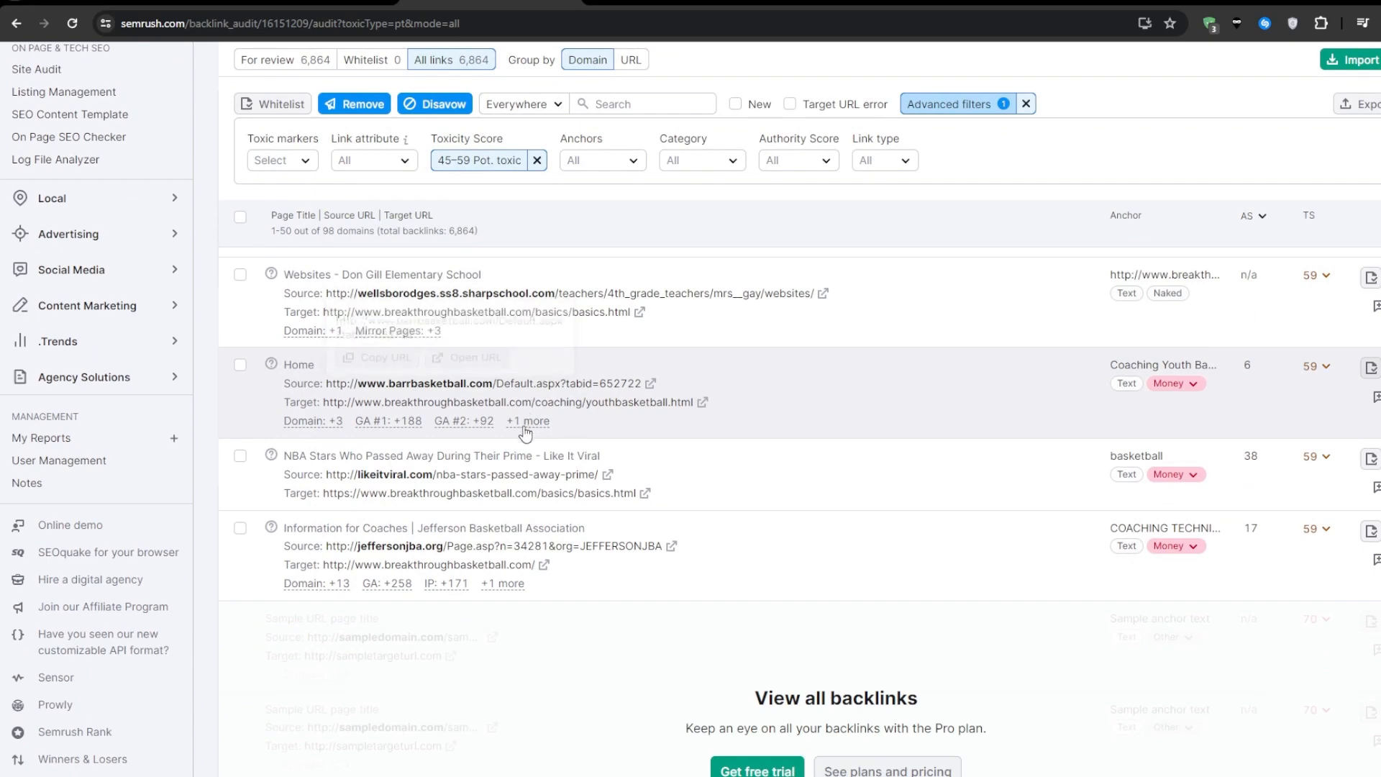
{"action": "scroll", "coordinate": [474, 517], "scroll_direction": "up", "scroll_amount": 3}
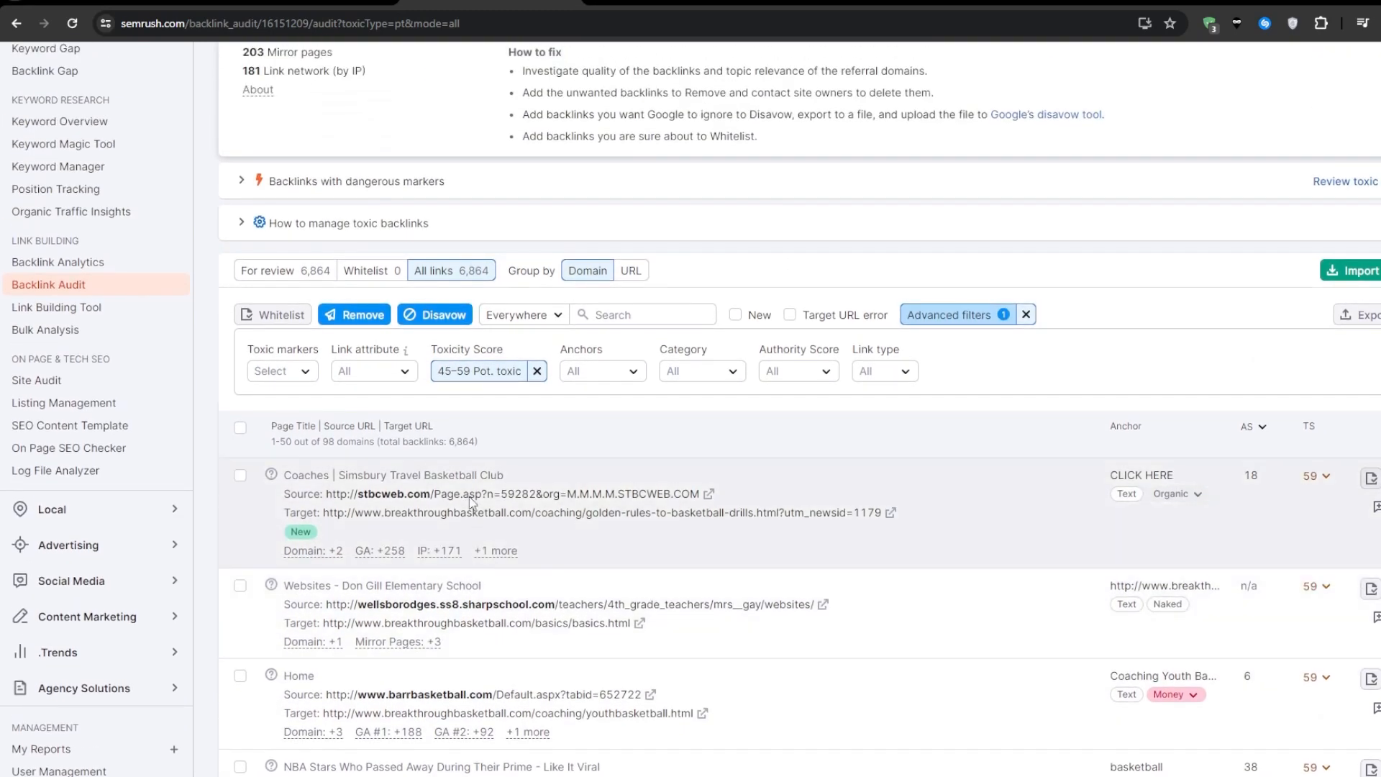
Change the backlink list's Toxicity Score filter to 60–100 Toxic.
{"action": "left_click", "coordinate": [536, 371]}
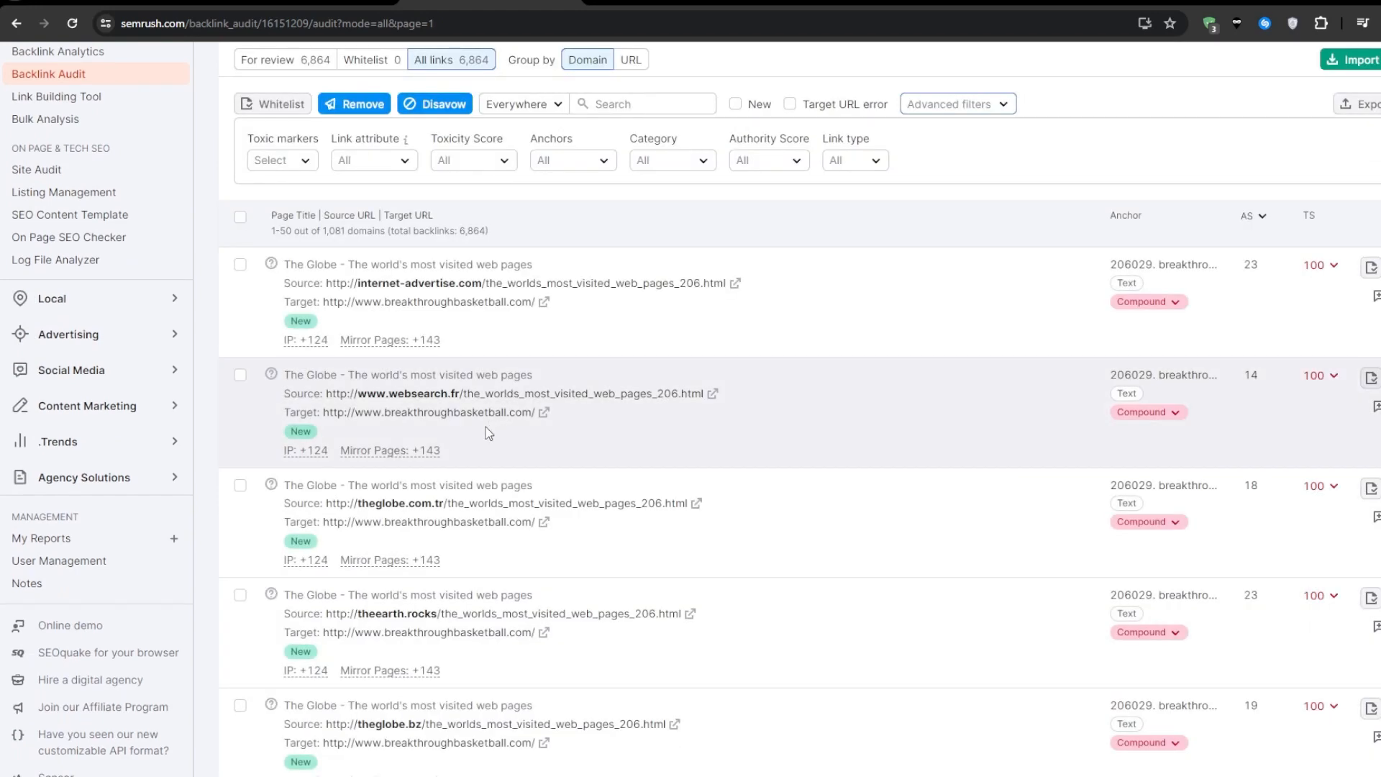
{"action": "left_click", "coordinate": [491, 162]}
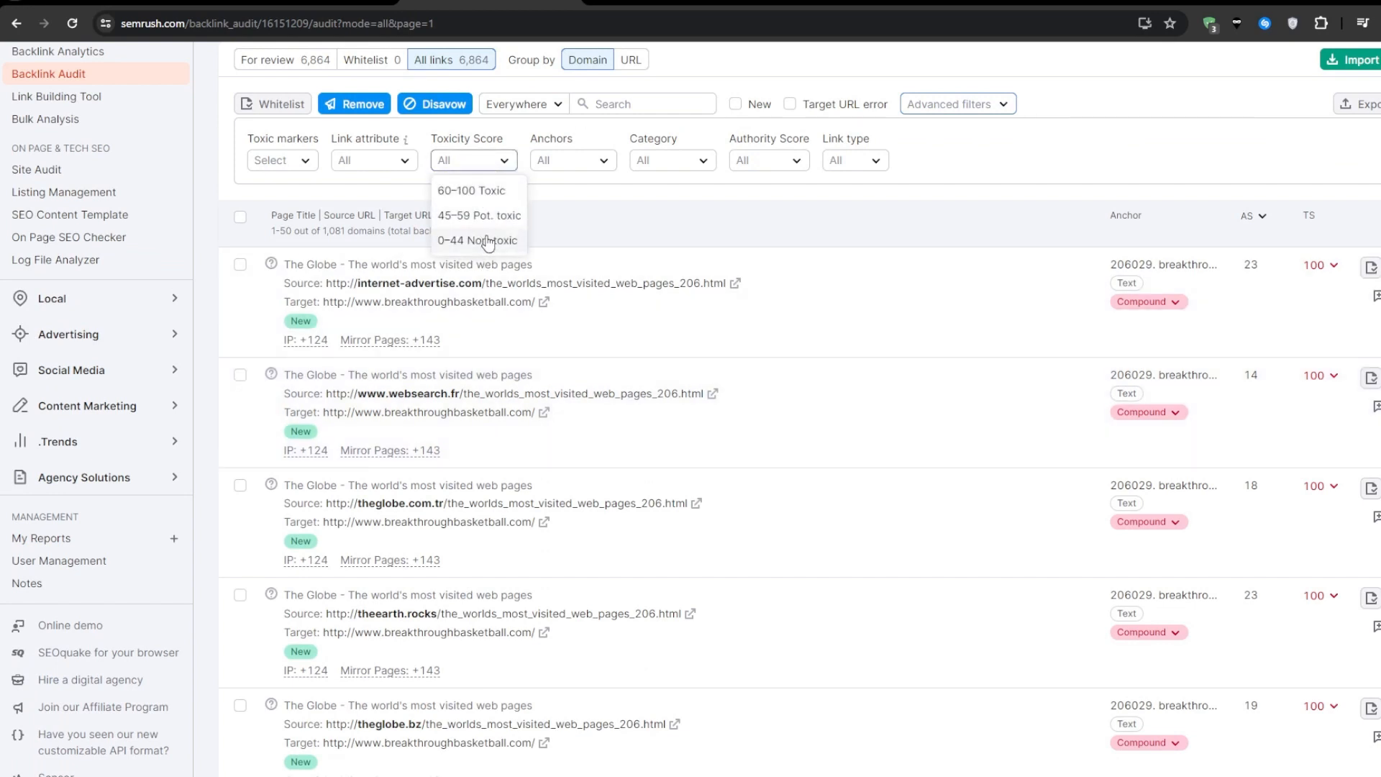
{"action": "left_click", "coordinate": [475, 191]}
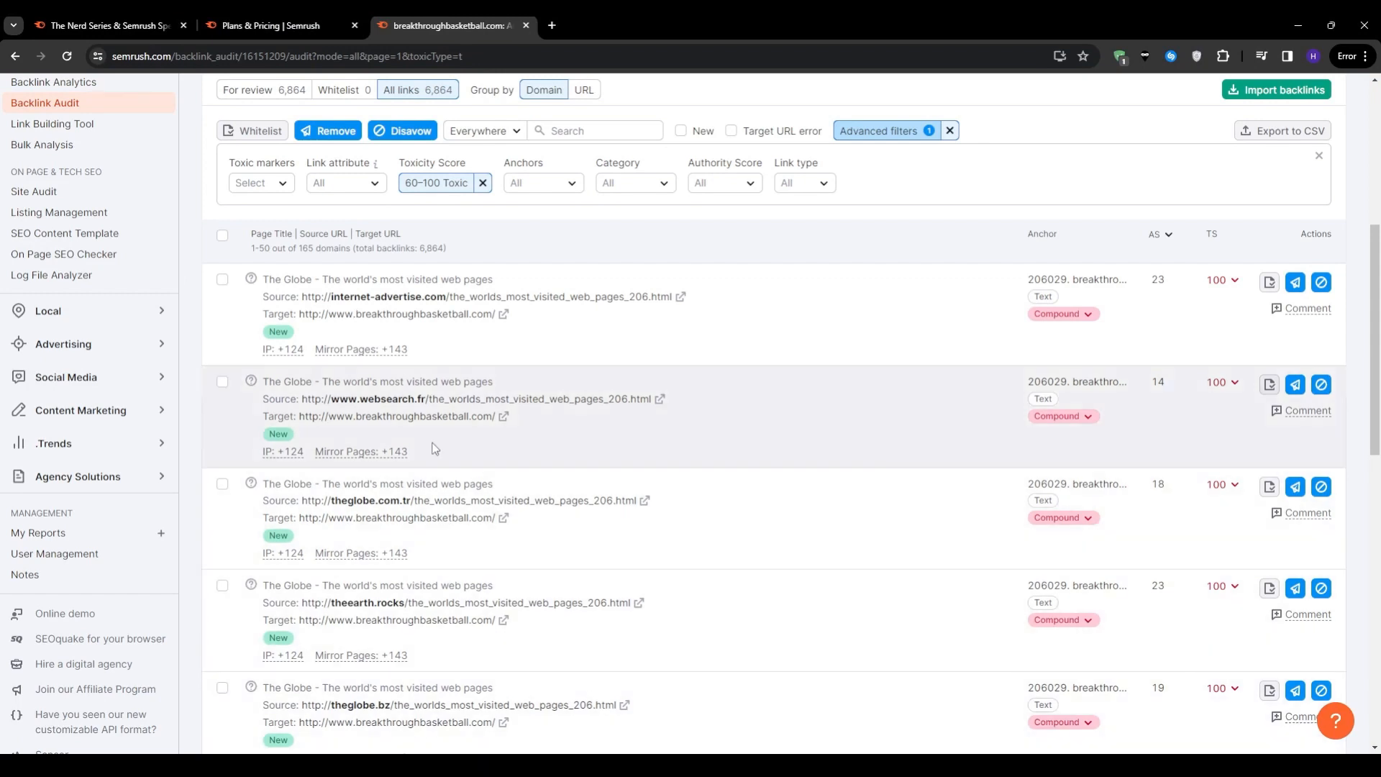
{"action": "mouse_move", "coordinate": [371, 399]}
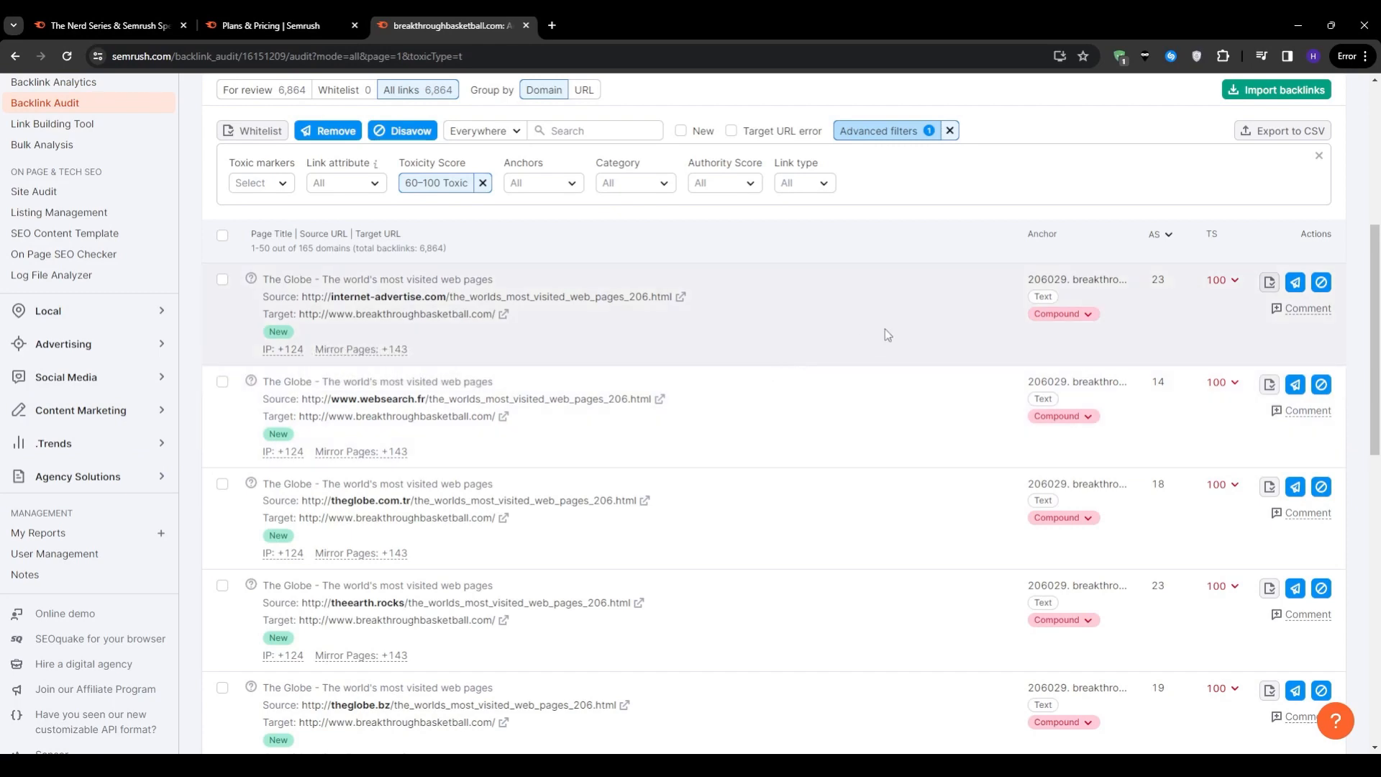
{"action": "mouse_move", "coordinate": [1215, 235]}
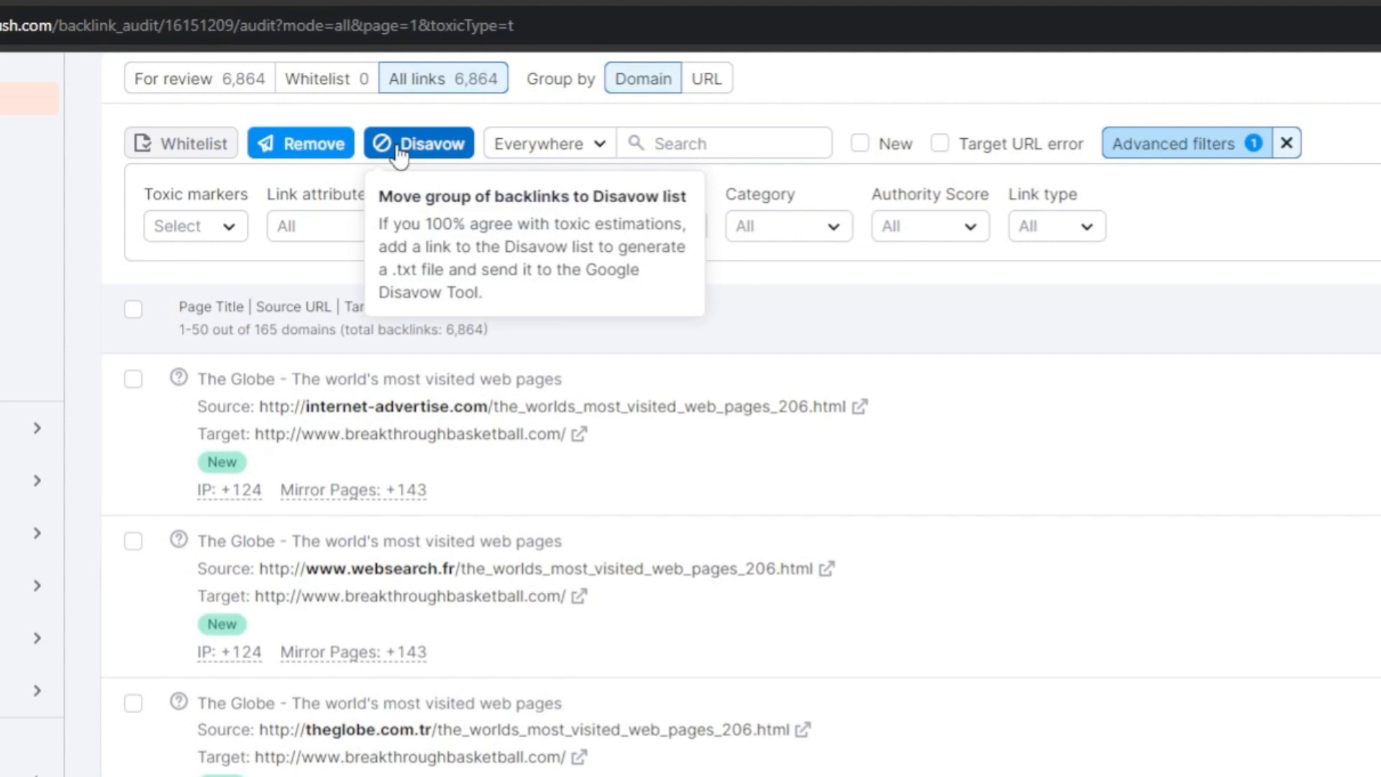
{"action": "left_click", "coordinate": [400, 149]}
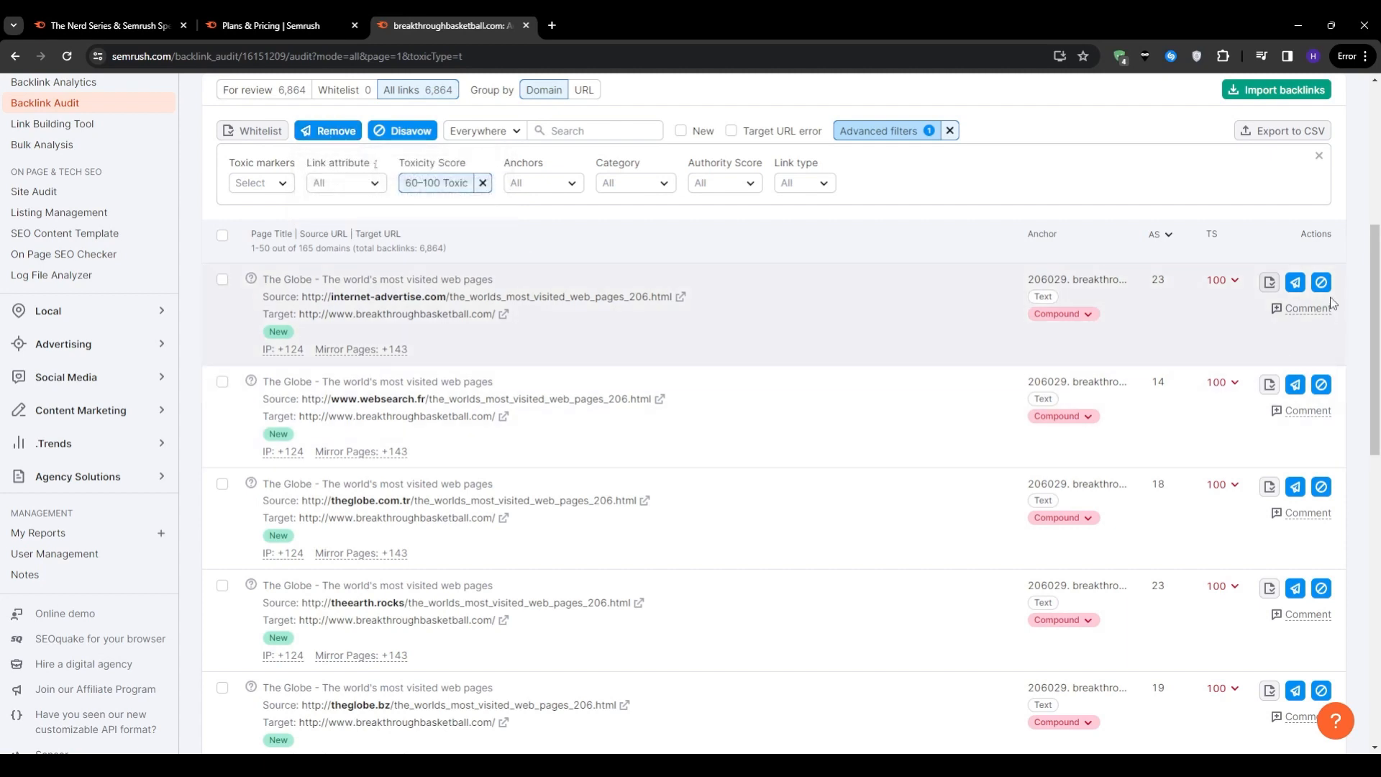
{"action": "left_click", "coordinate": [1321, 283]}
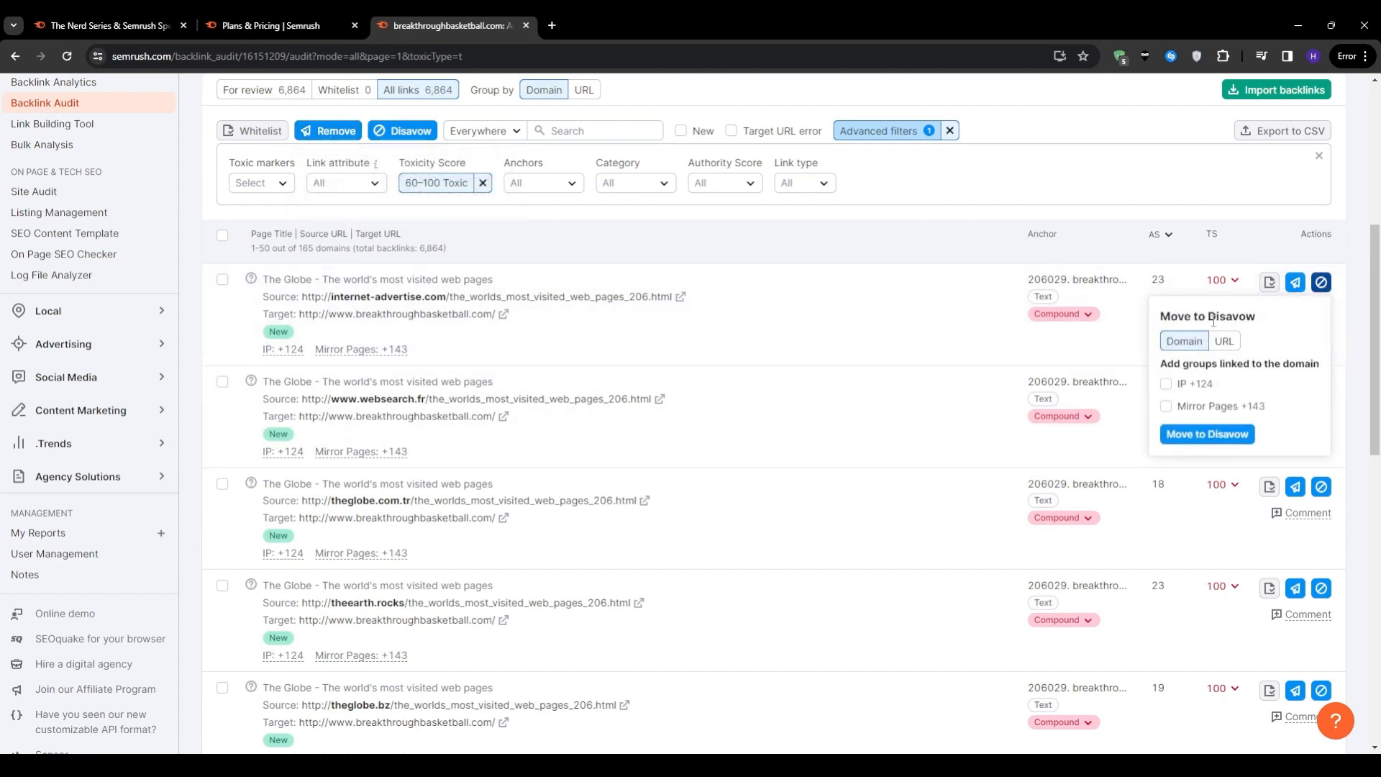
{"action": "left_click", "coordinate": [1208, 434]}
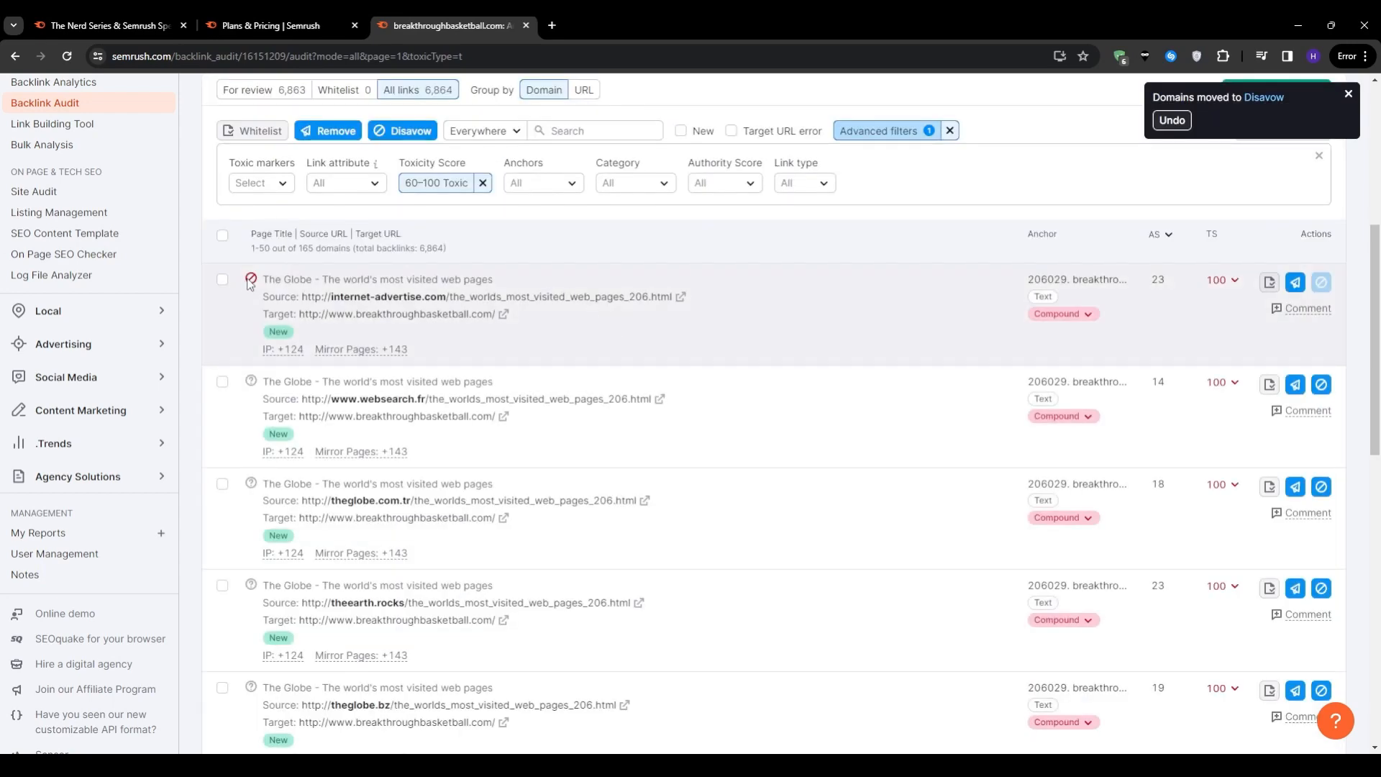
{"action": "mouse_move", "coordinate": [251, 283]}
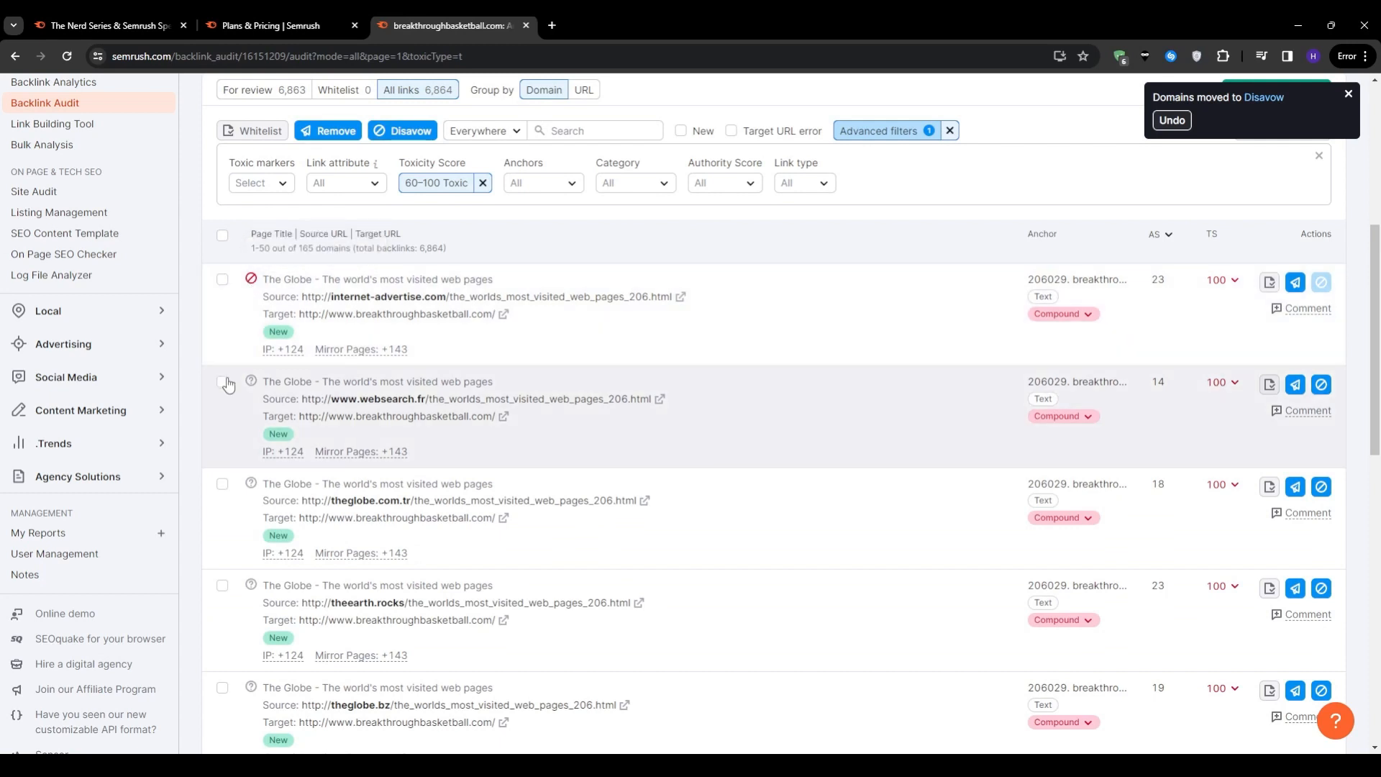
{"action": "left_click", "coordinate": [1321, 384]}
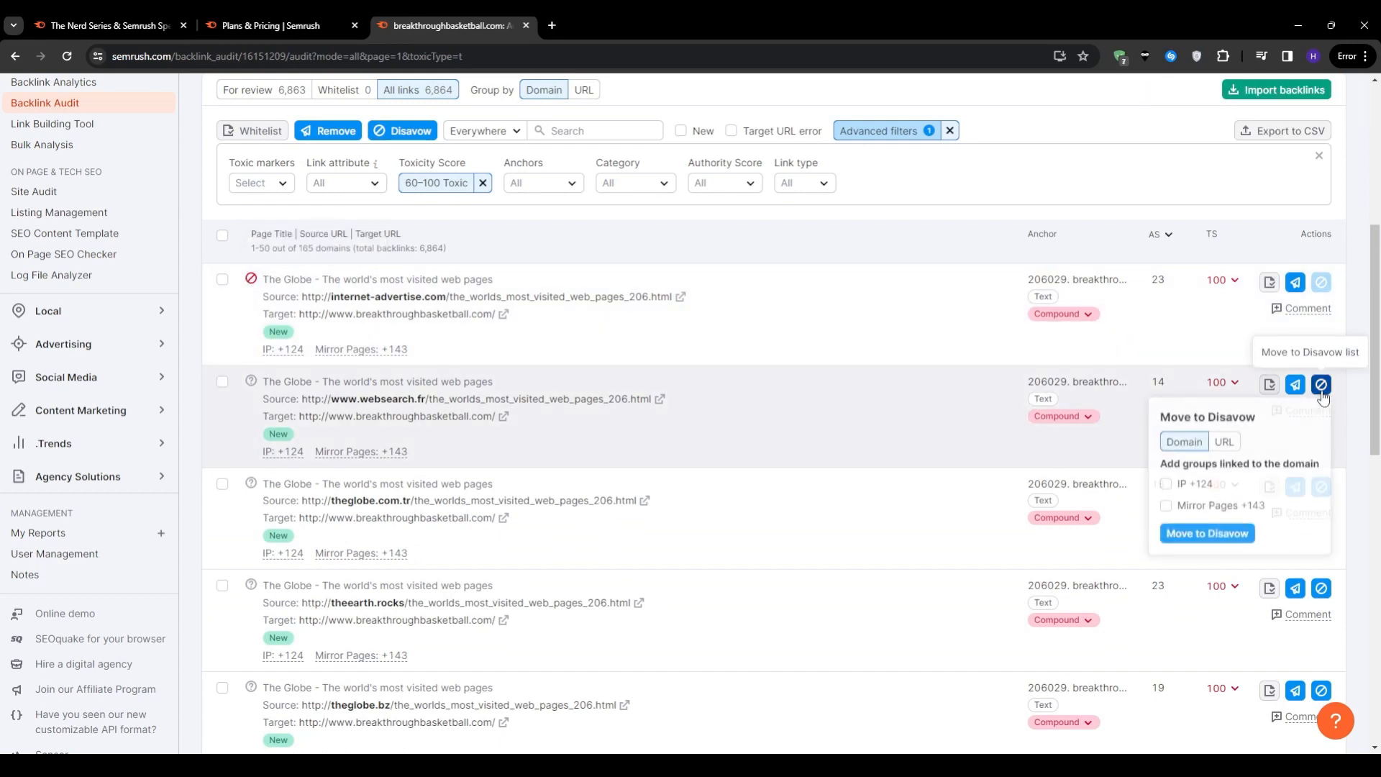
{"action": "left_click", "coordinate": [1222, 537]}
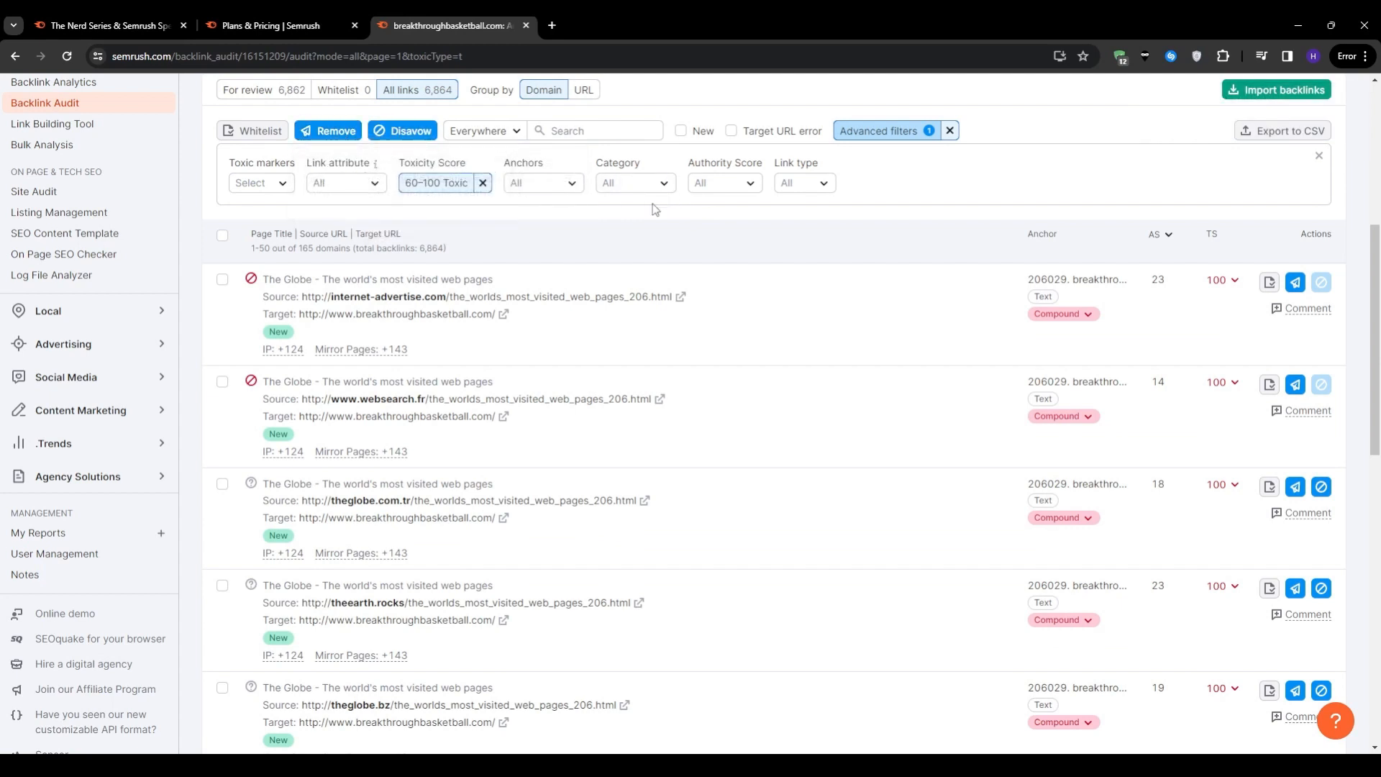
{"action": "left_click", "coordinate": [222, 279]}
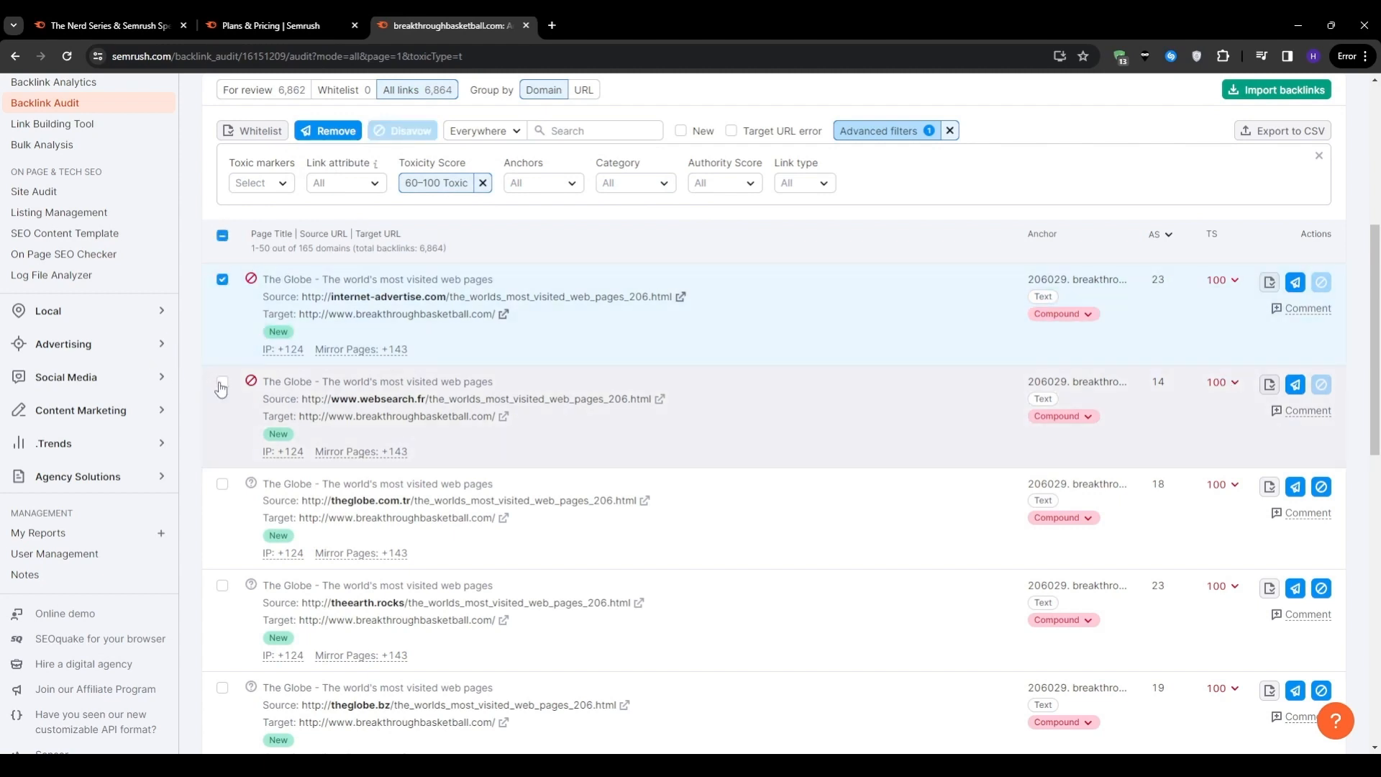
{"action": "left_click", "coordinate": [222, 383]}
{"action": "left_click", "coordinate": [333, 135]}
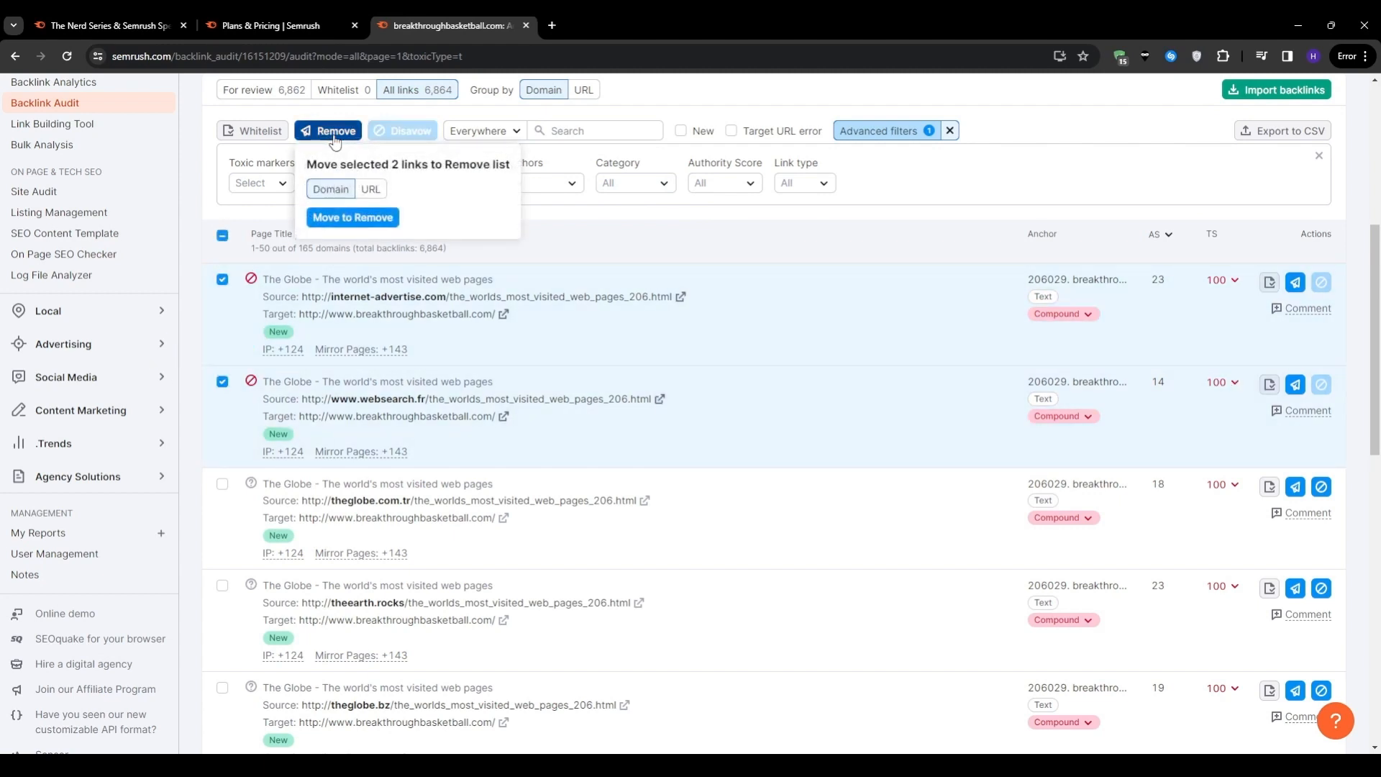
{"action": "left_click", "coordinate": [339, 216]}
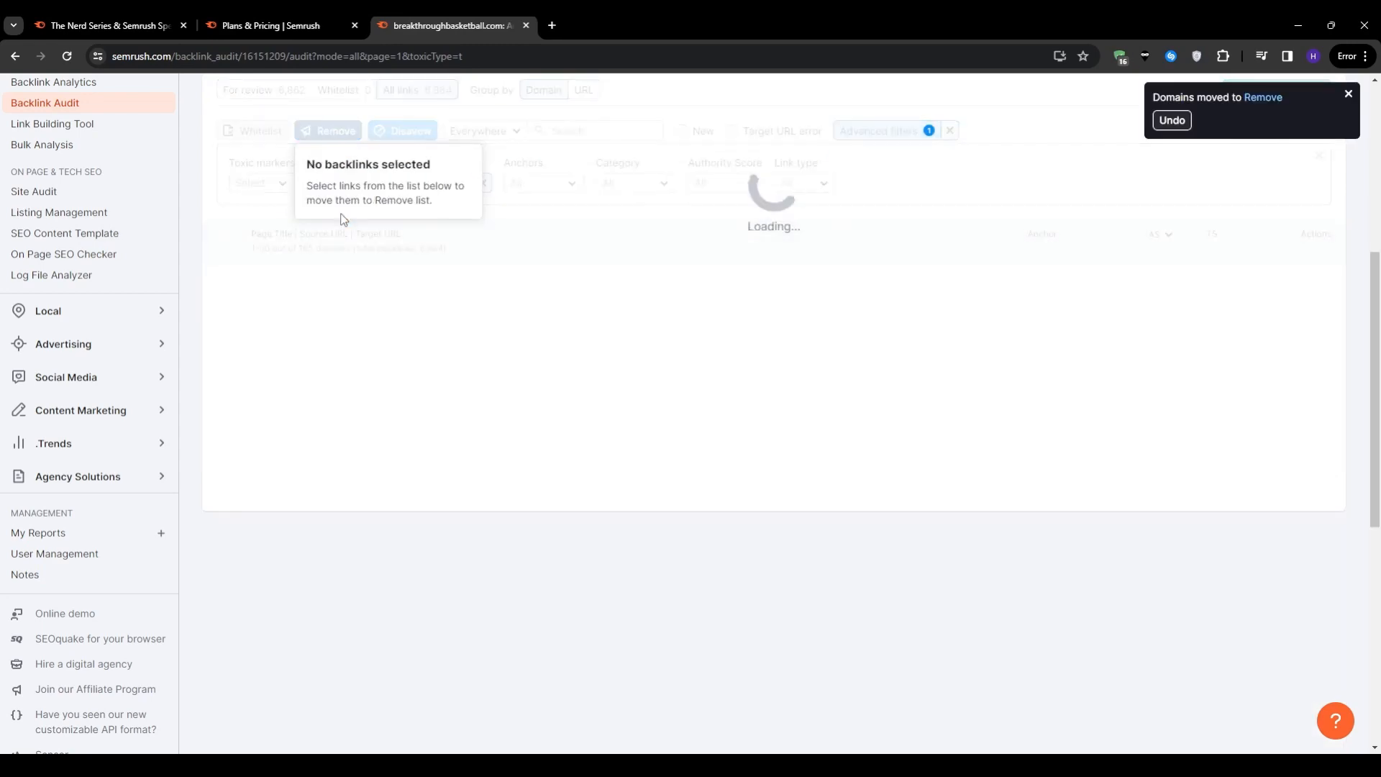